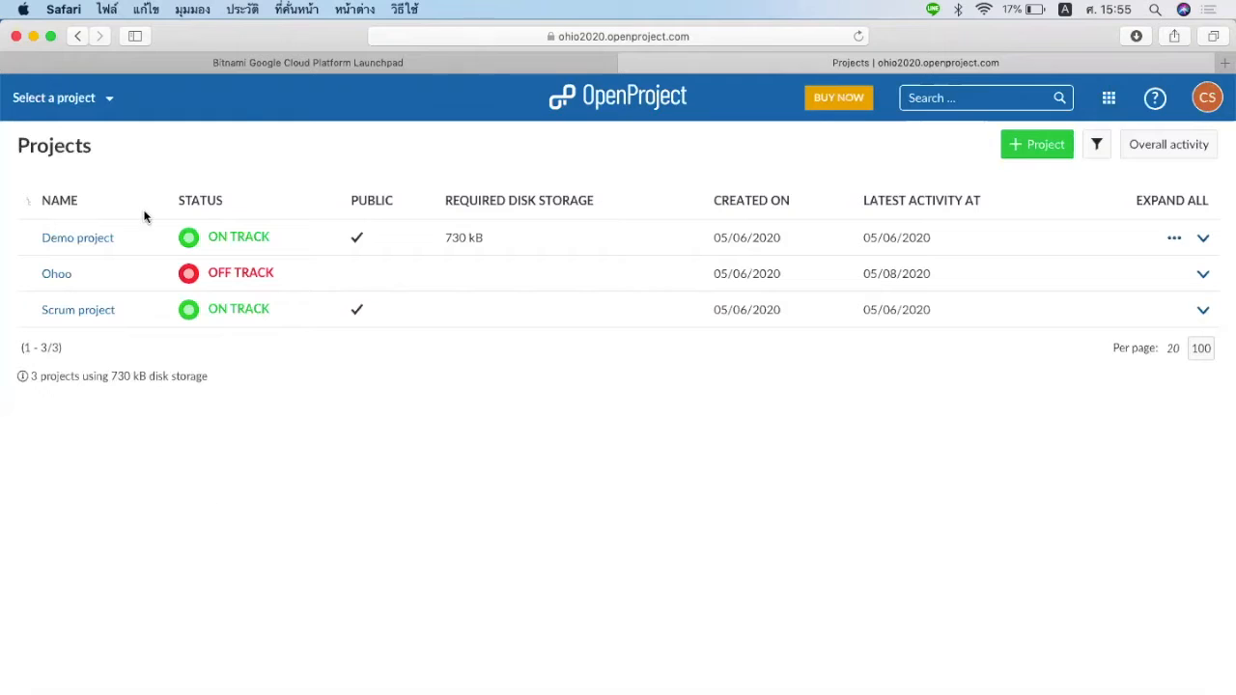
Check the OpenProject server page in Bitnami Launchpad, and open the Ohoo project in OpenProject.
left_click(272, 62)
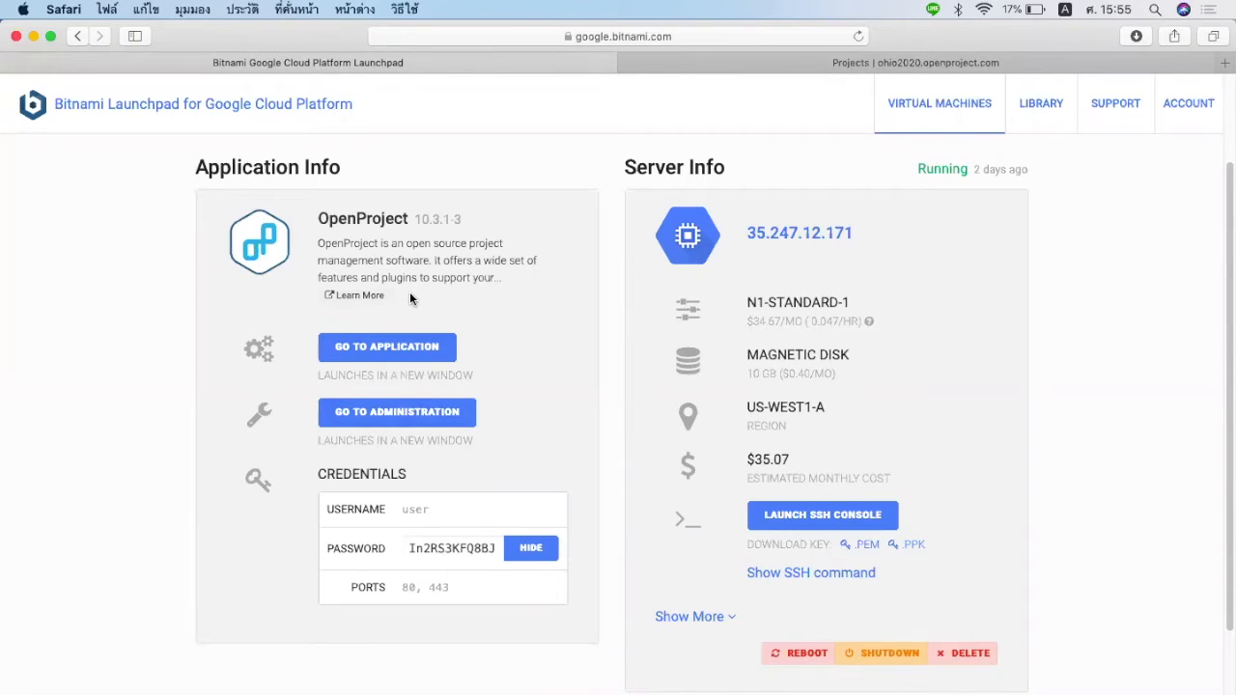
left_click(739, 63)
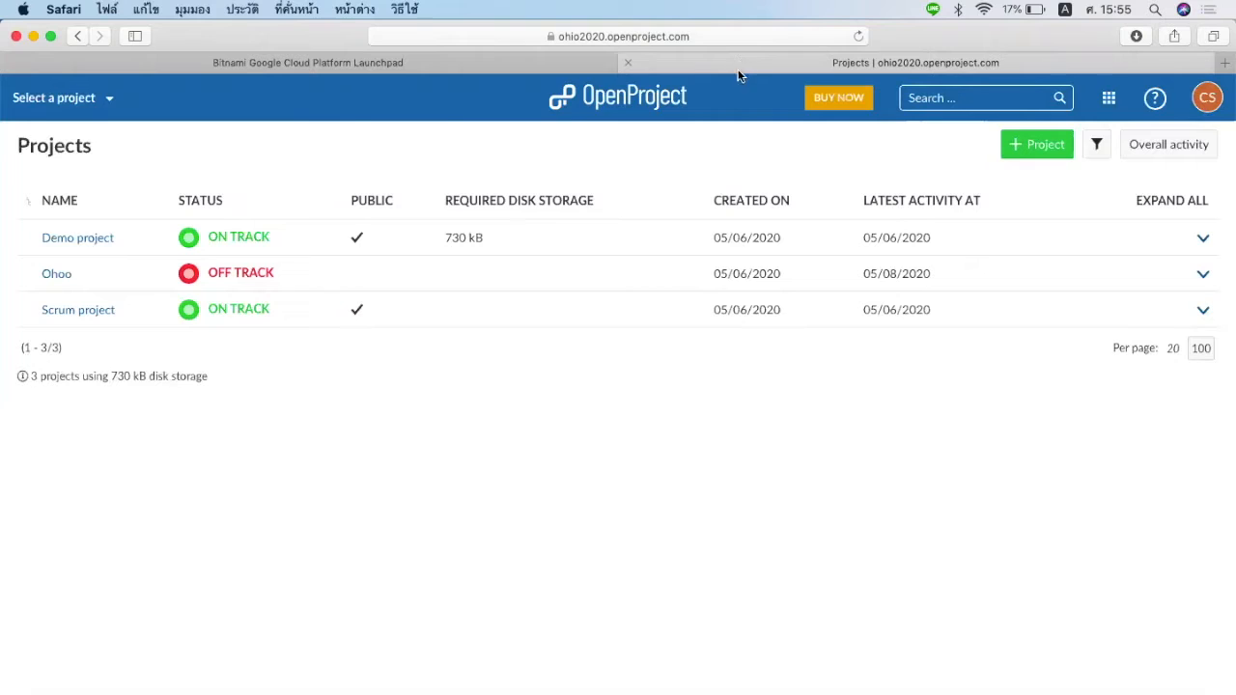
left_click(113, 107)
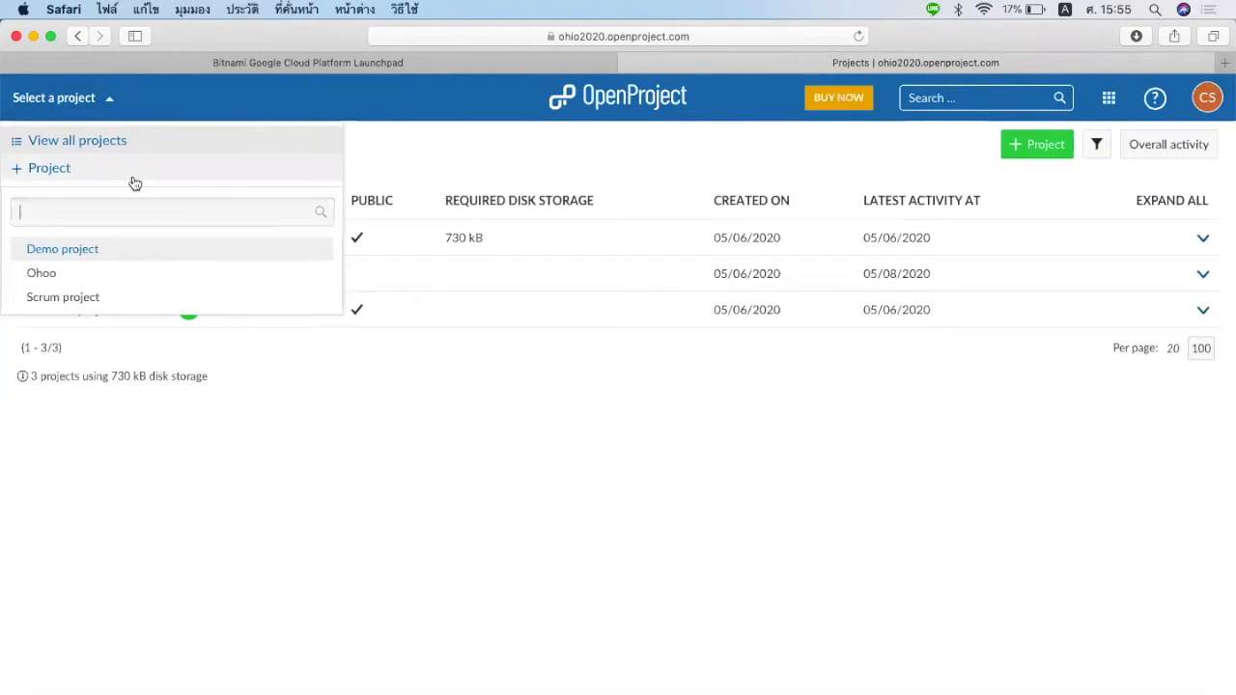
left_click(132, 281)
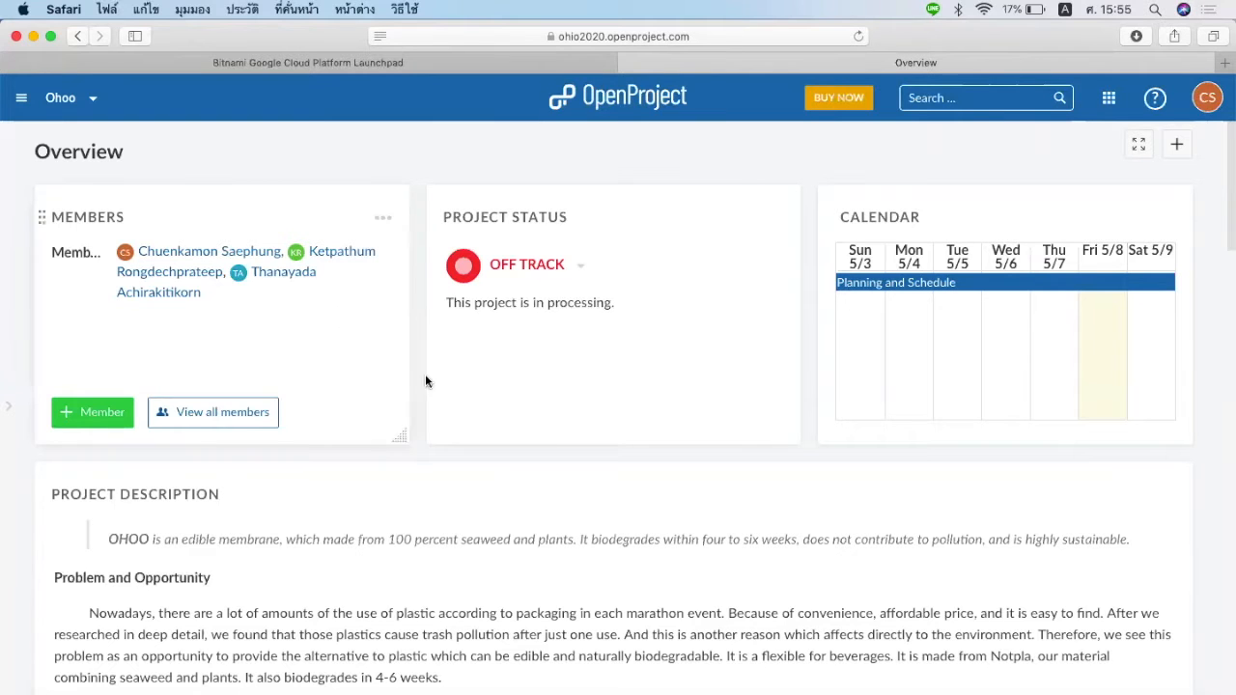
Review the Ohoo project's overview page, from the project description down to the work package graph, and return to its start.
scroll(437, 392, "down", 5)
scroll(437, 391, "down", 9)
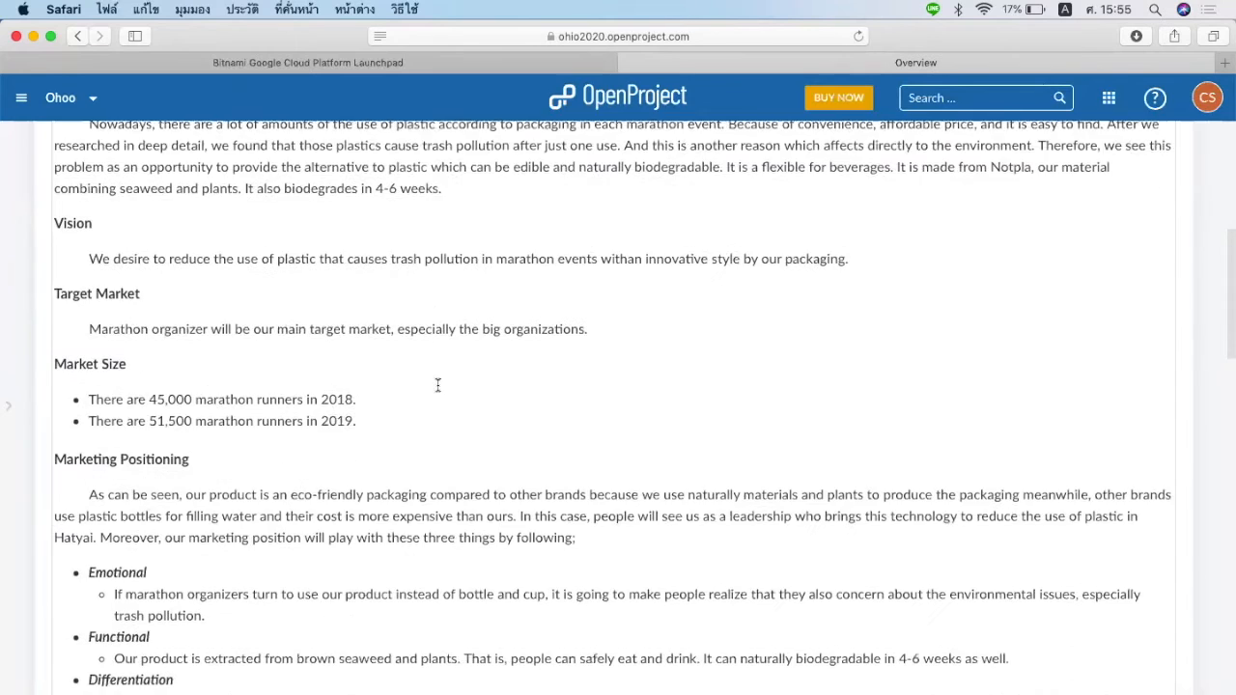
scroll(438, 384, "down", 15)
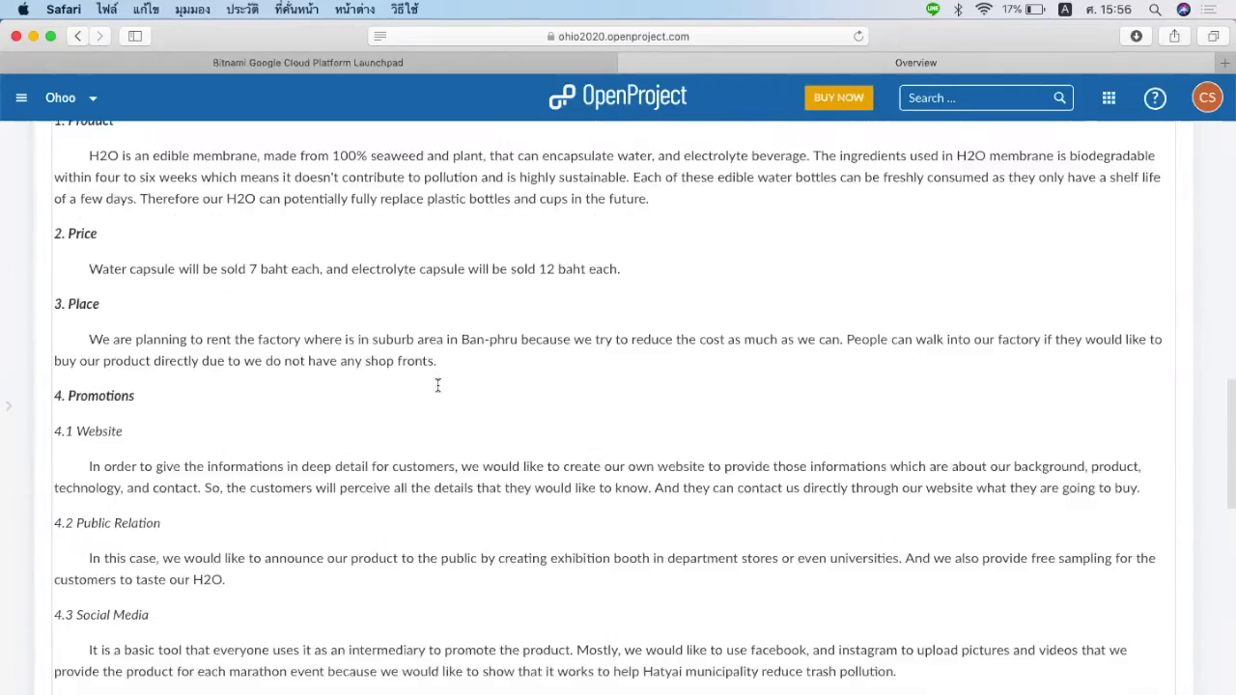
scroll(437, 385, "down", 6)
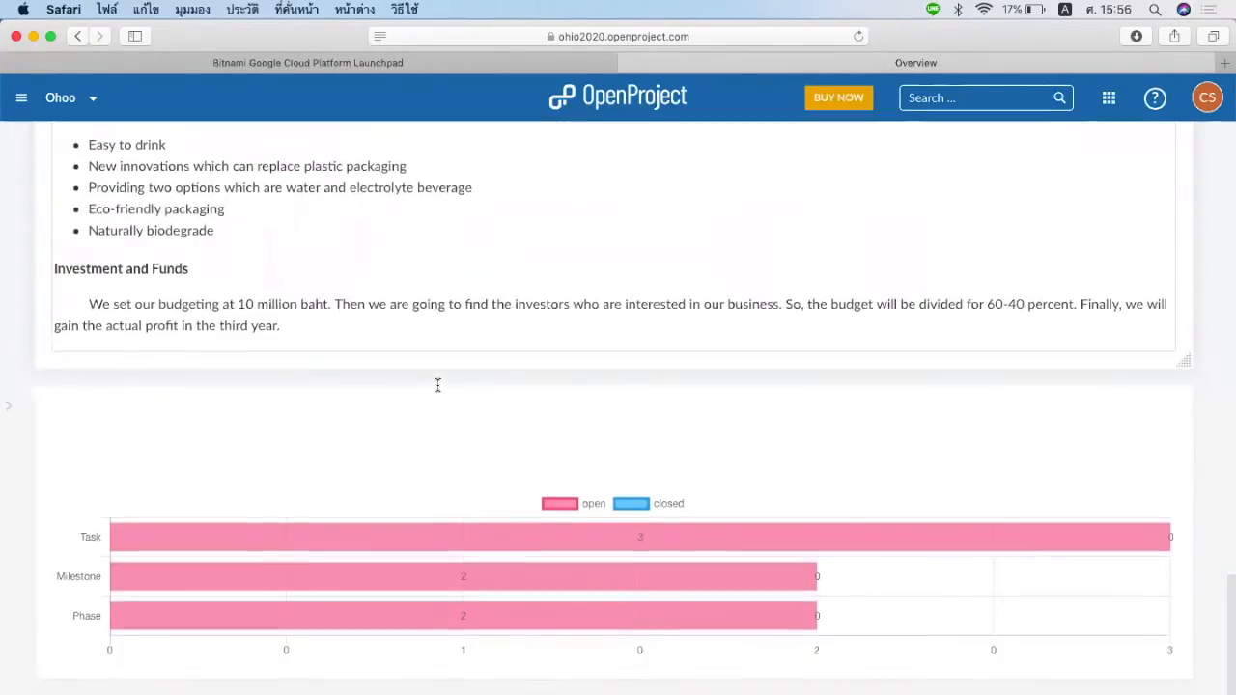
scroll(437, 385, "up", 20)
scroll(437, 384, "up", 9)
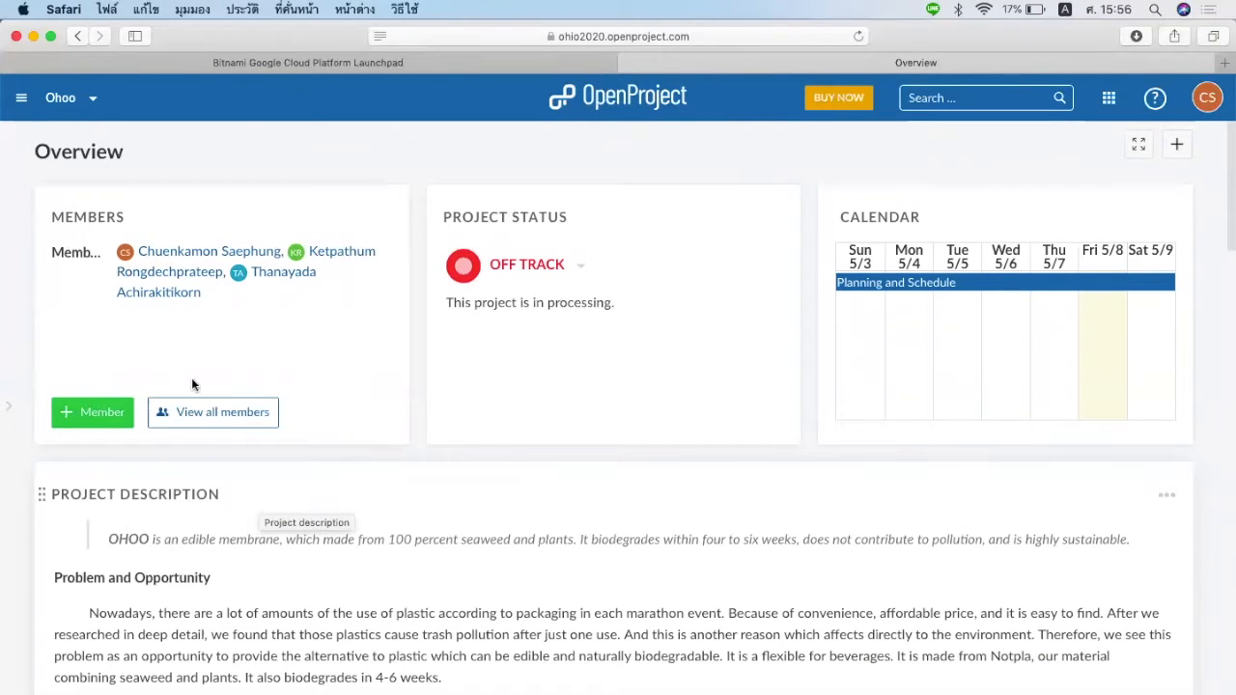
Open the Ohoo project's work packages and show the details view of the Proposal Writing task.
left_click(23, 98)
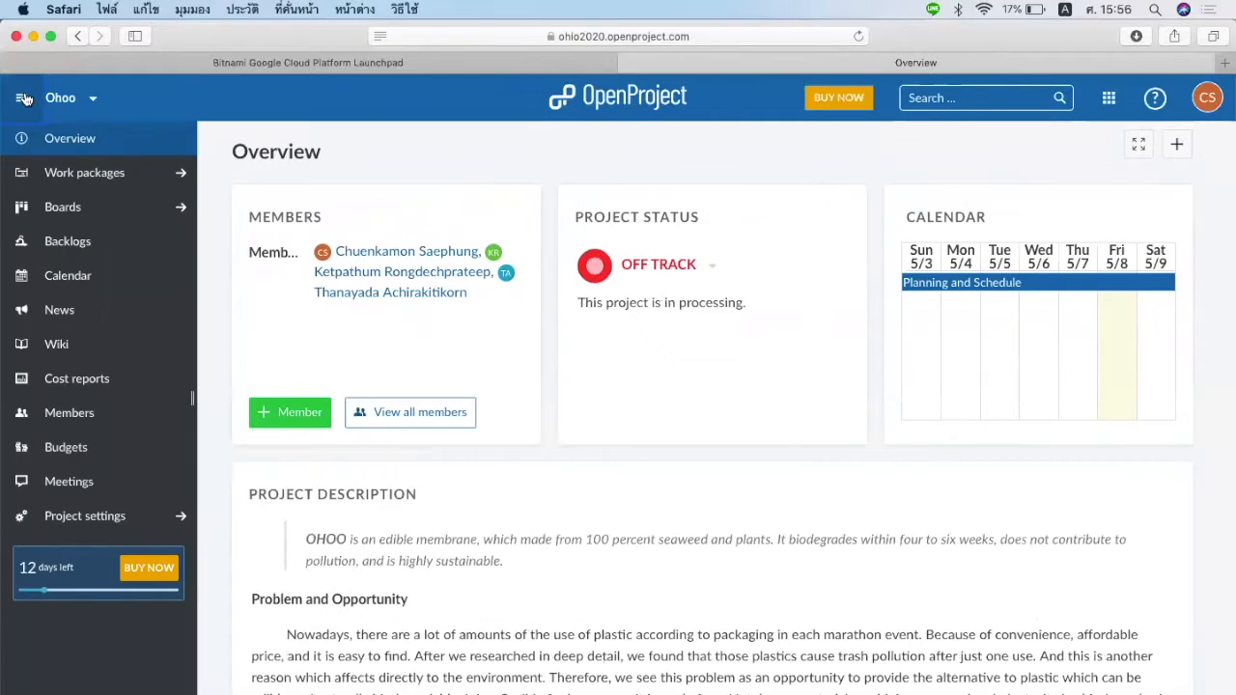
left_click(128, 178)
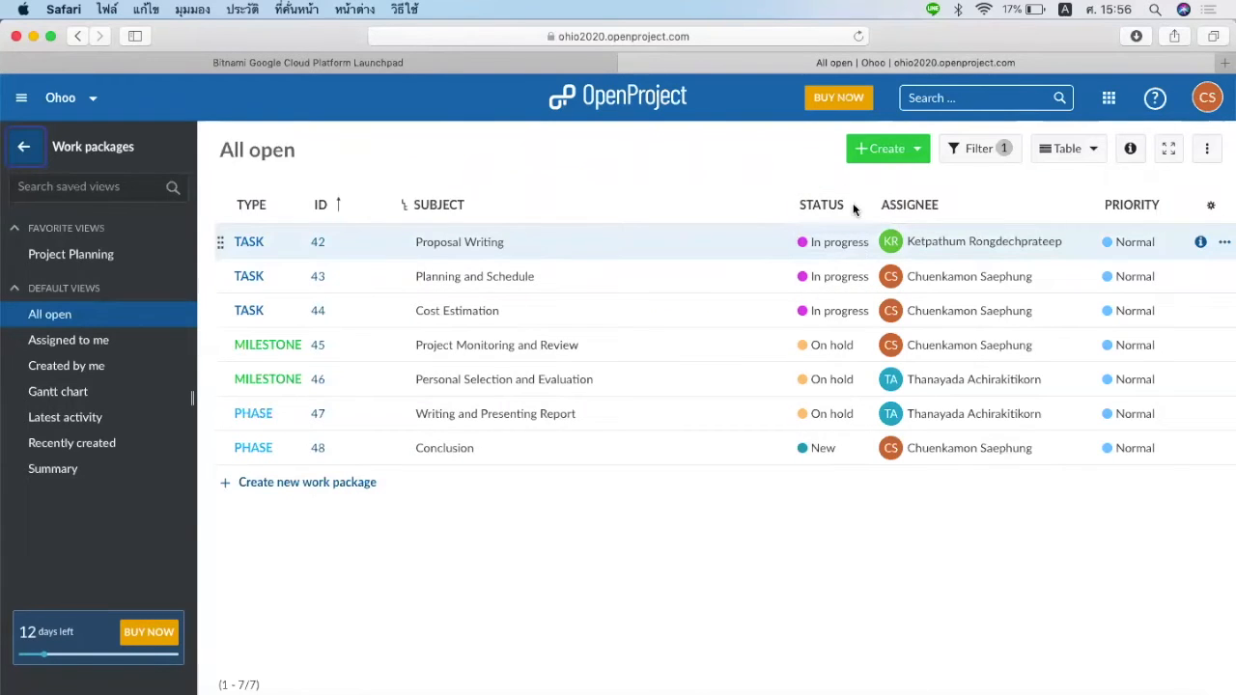
left_click(1224, 244)
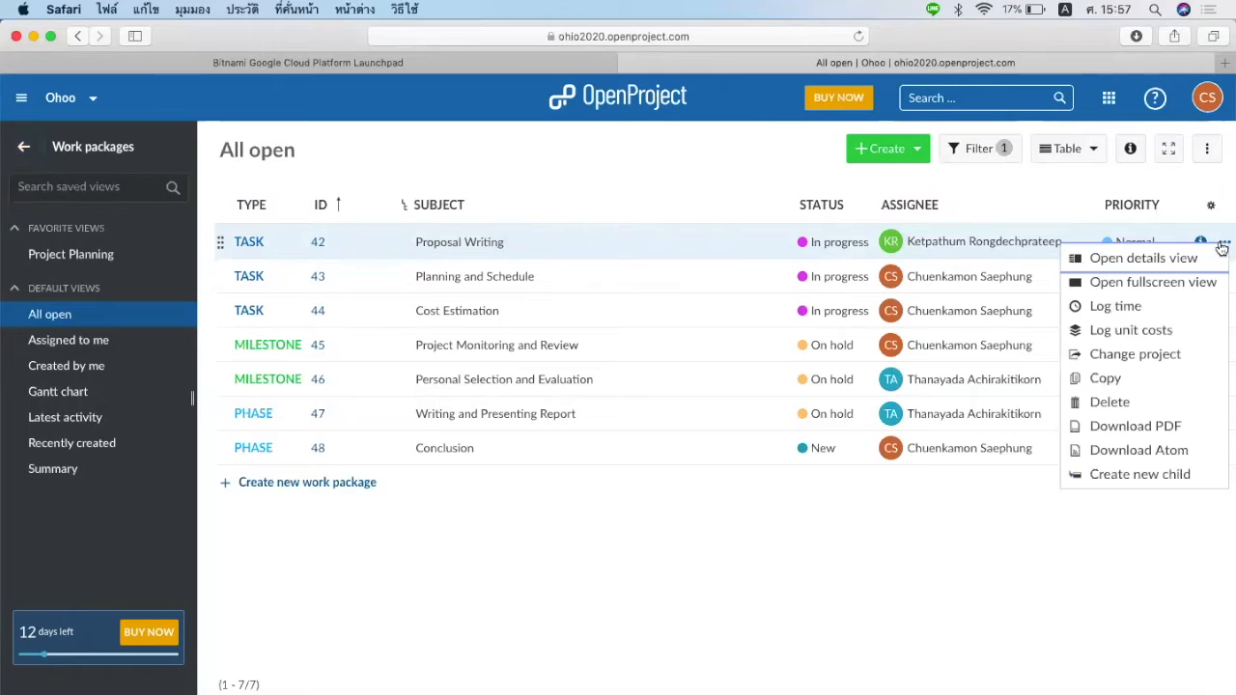
left_click(1182, 259)
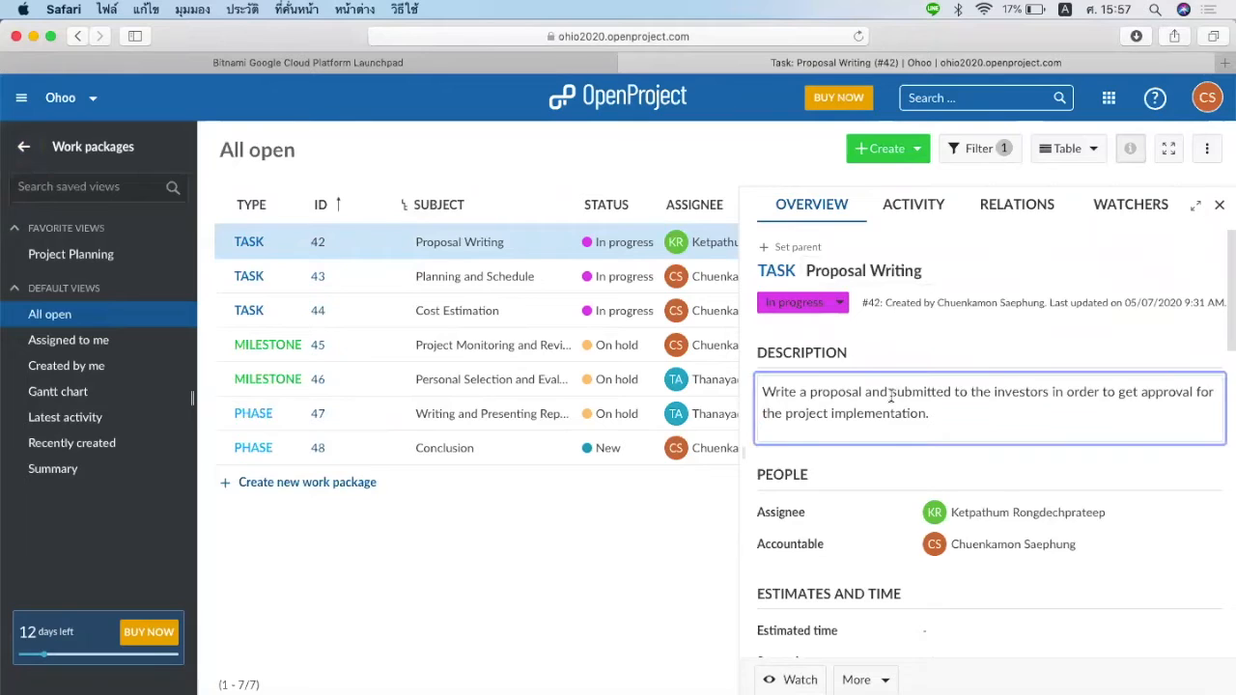
Review the Proposal Writing task's details with its description open for editing, save the description, and close the details view.
left_click(967, 412)
key("BackSpace")
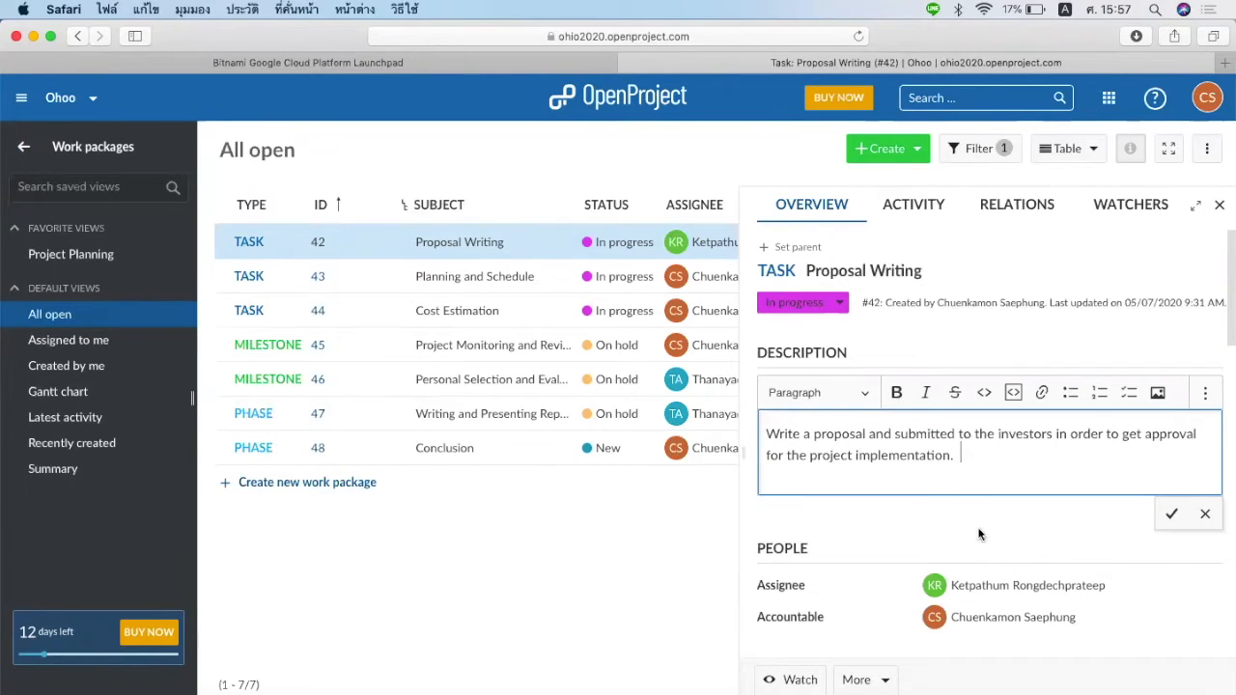
scroll(981, 534, "down", 5)
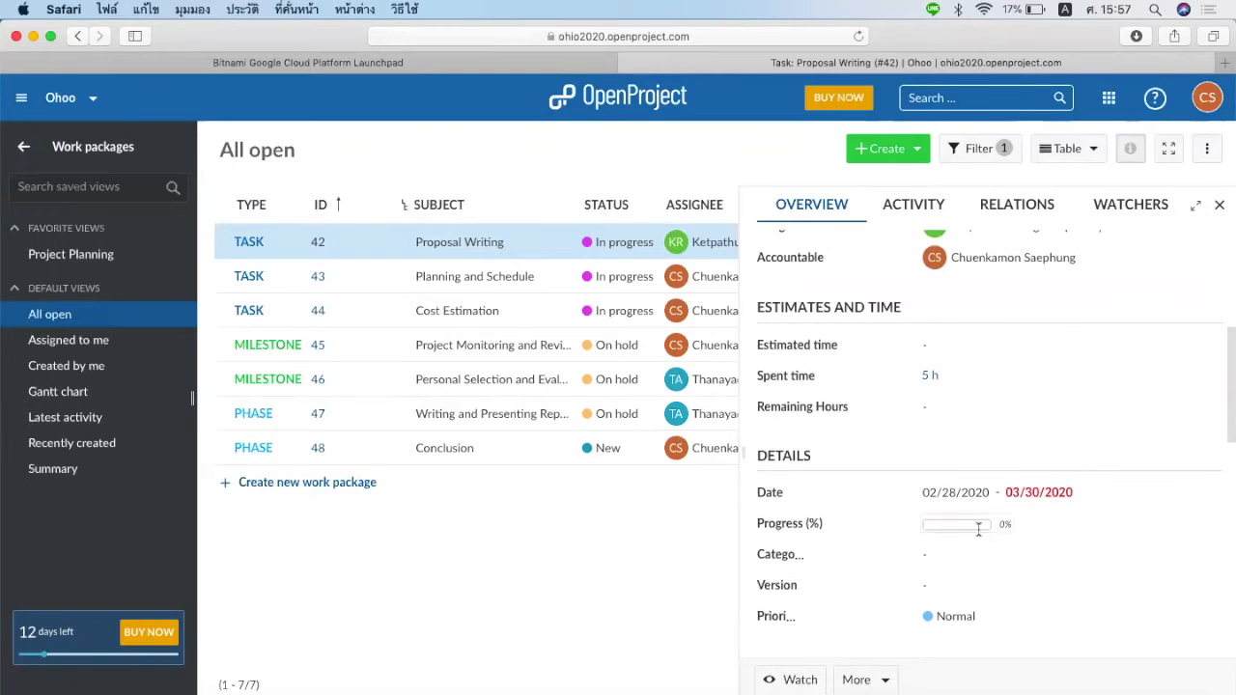
scroll(979, 531, "down", 5)
scroll(978, 526, "down", 5)
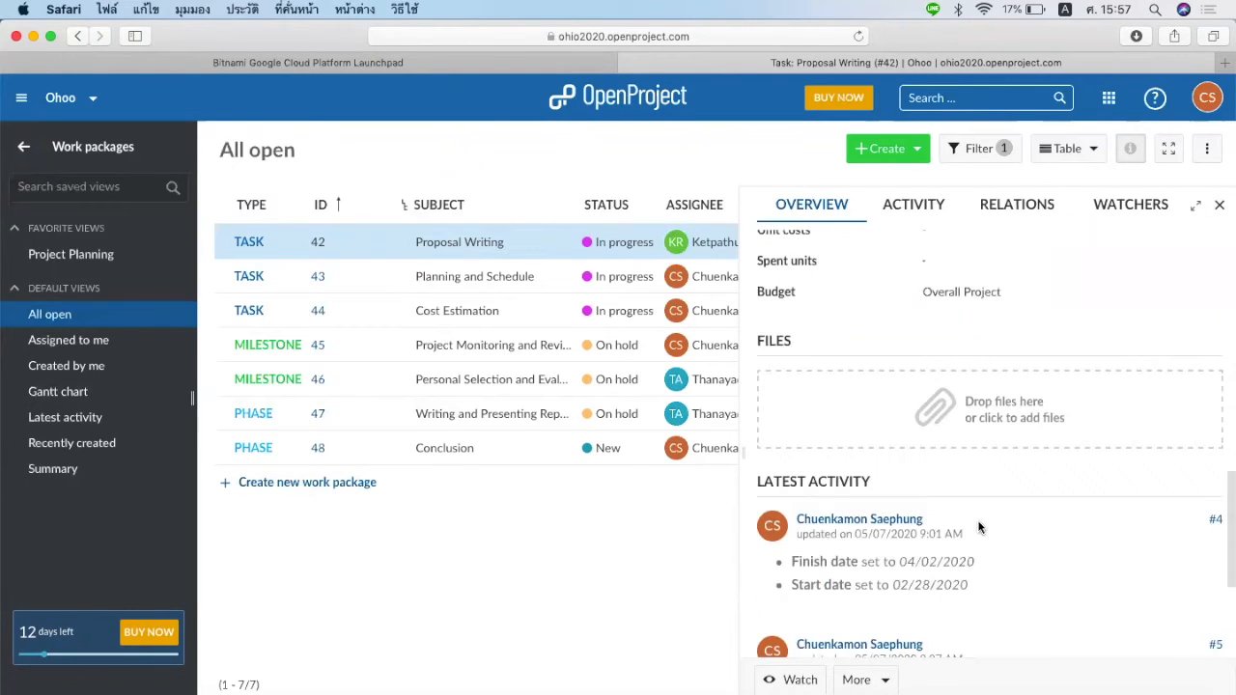
scroll(978, 526, "up", 15)
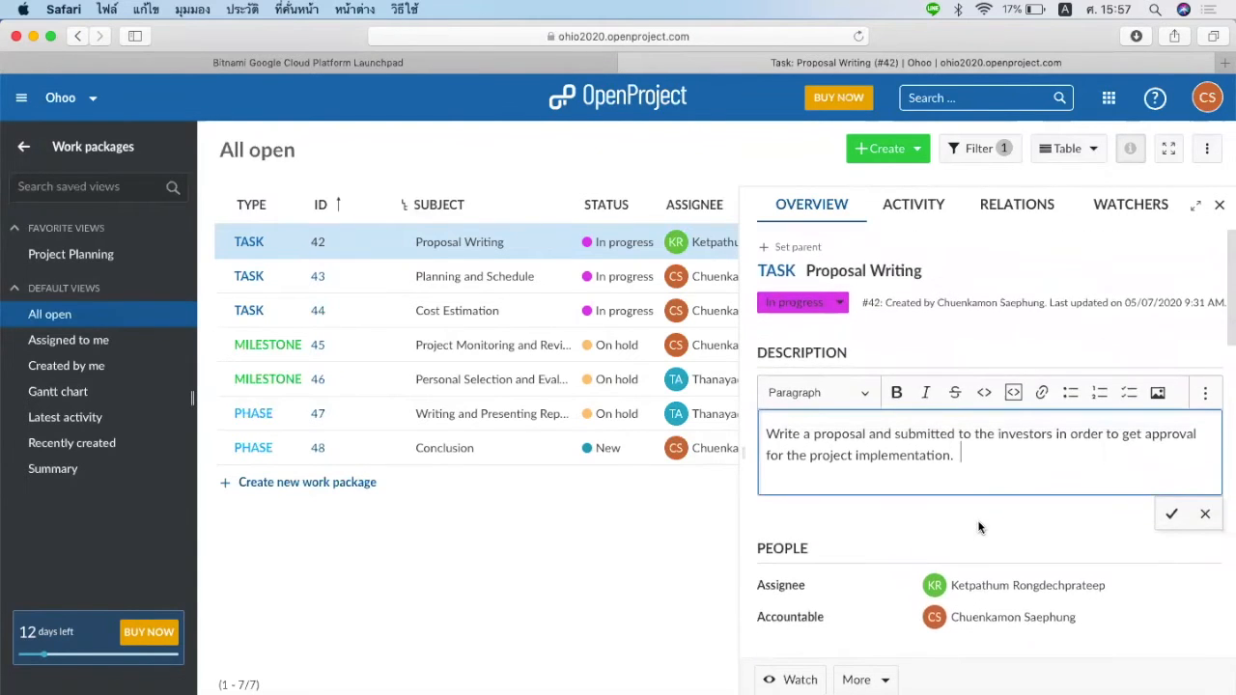
scroll(978, 526, "down", 3)
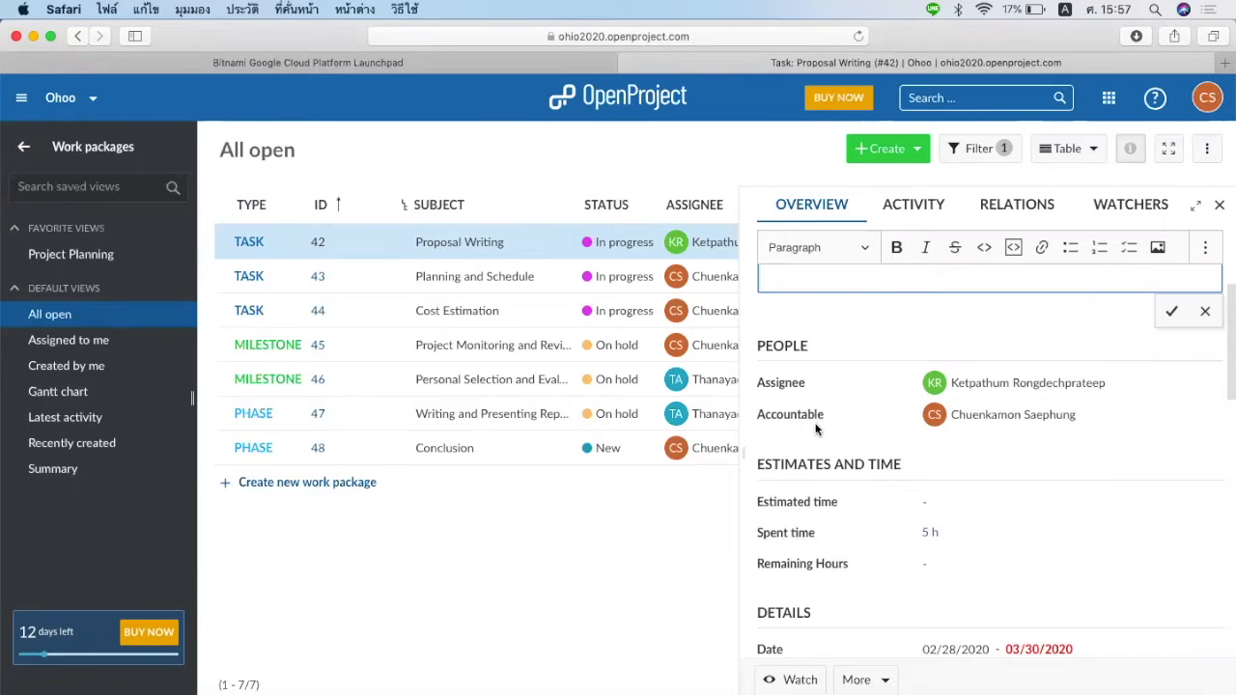
scroll(841, 473, "down", 4)
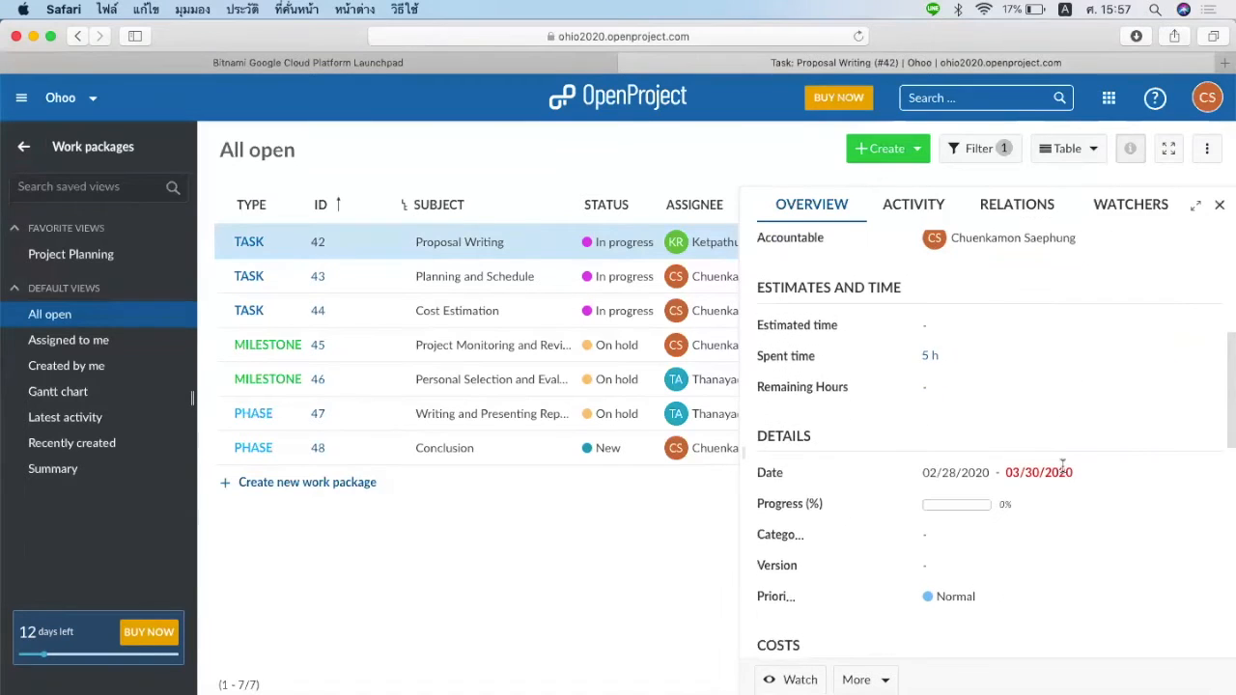
scroll(1010, 435, "up", 4)
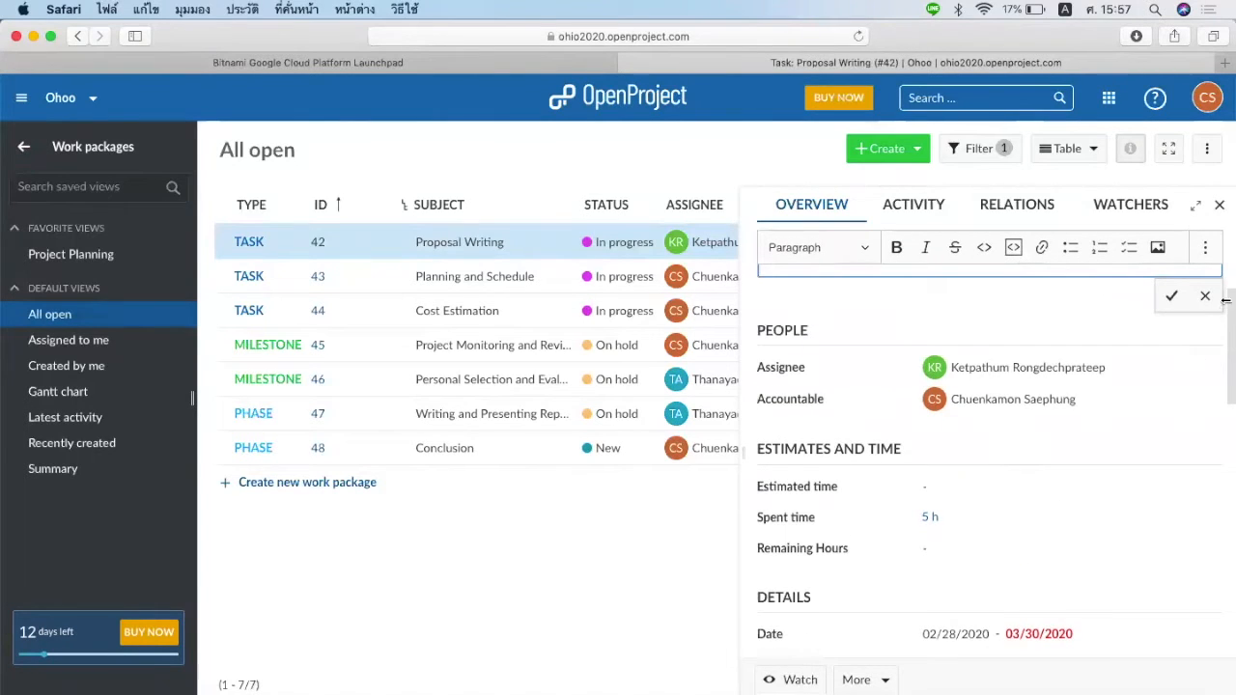
left_click(1173, 296)
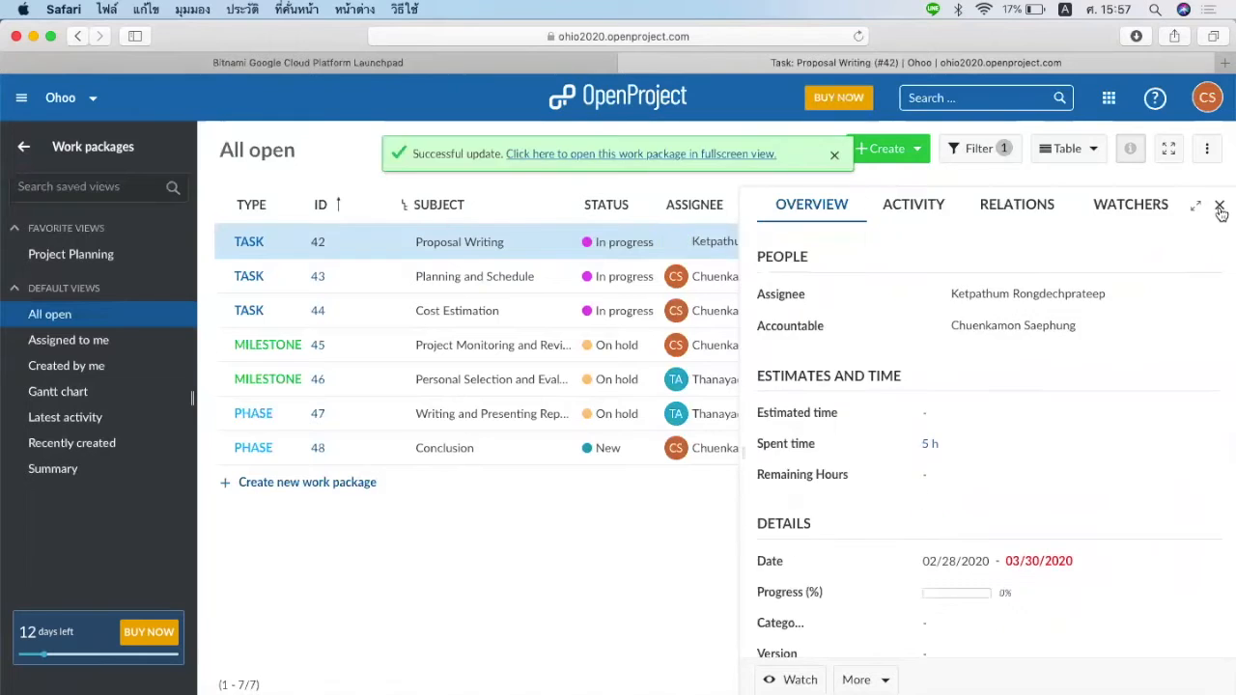
left_click(1220, 206)
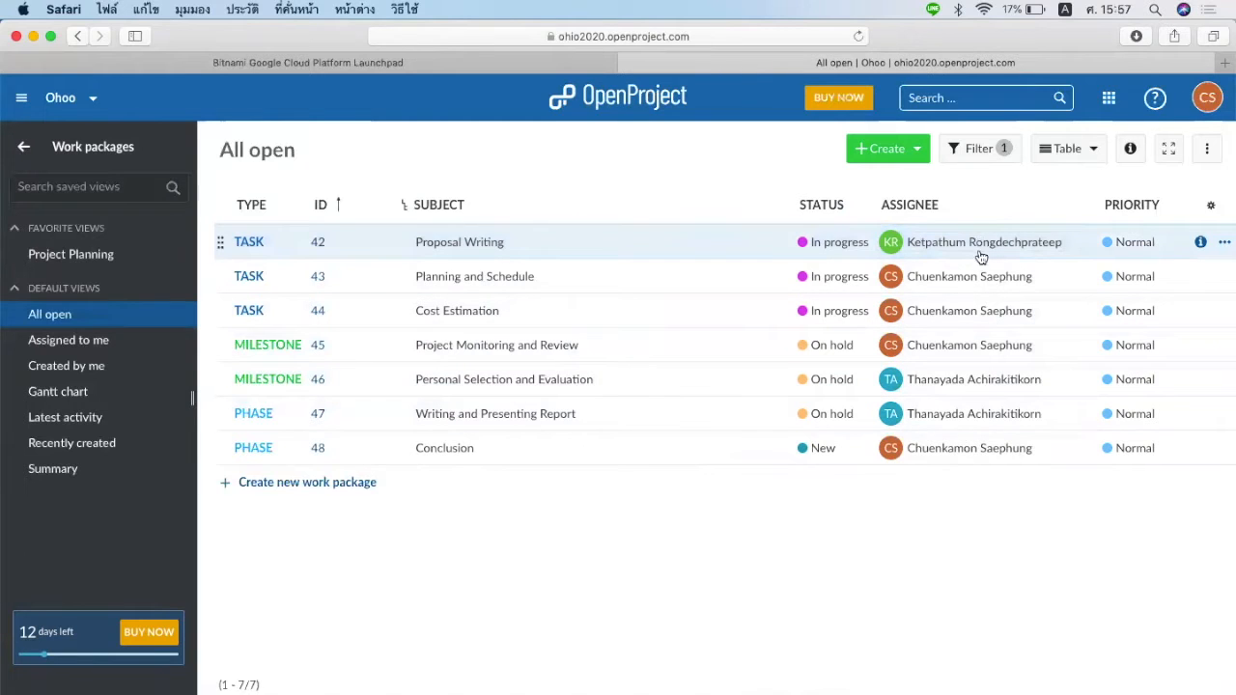
View the available priority options for the Proposal Writing task in the work package table.
left_click(1145, 243)
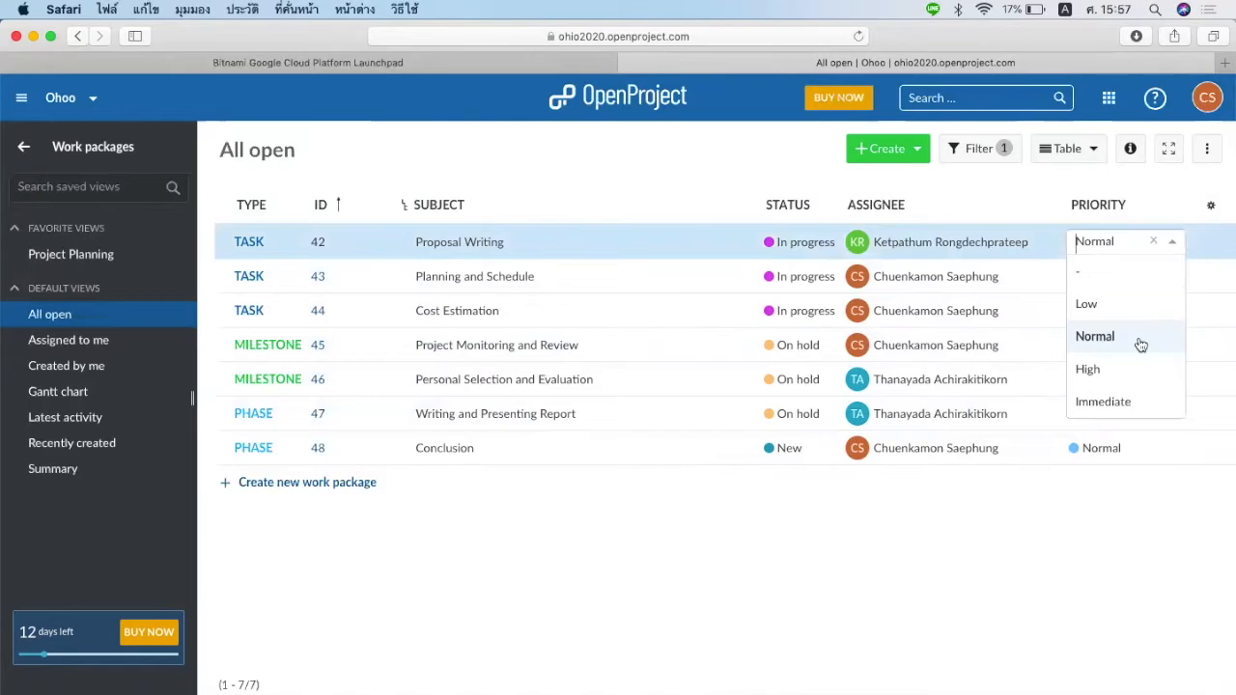
left_click(1053, 569)
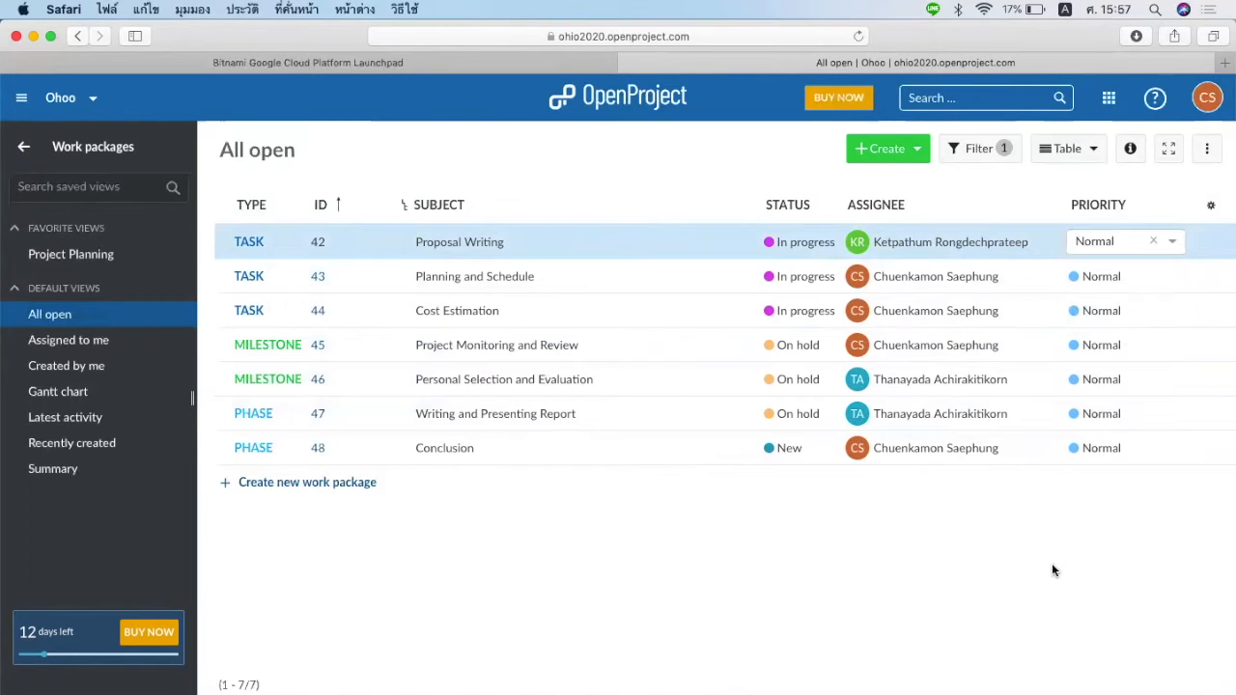
left_click(525, 242)
Browse the Assigned to me, Created by me, Gantt chart and All open work package views.
left_click(102, 343)
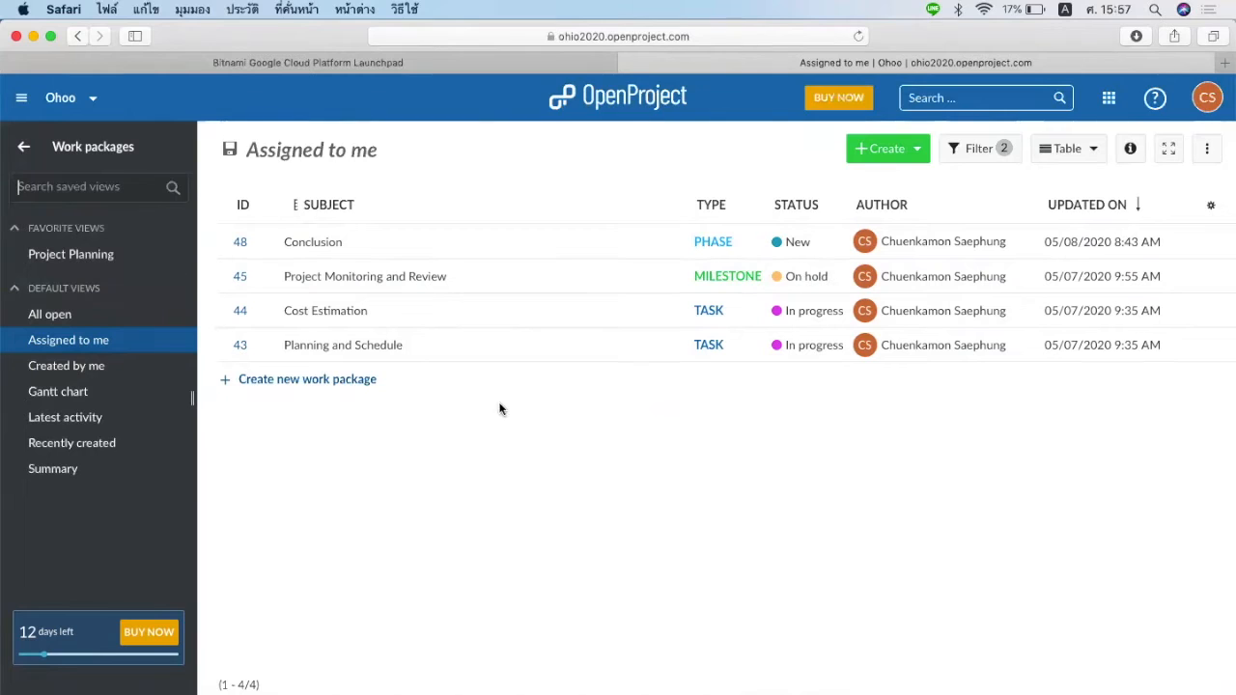
left_click(104, 371)
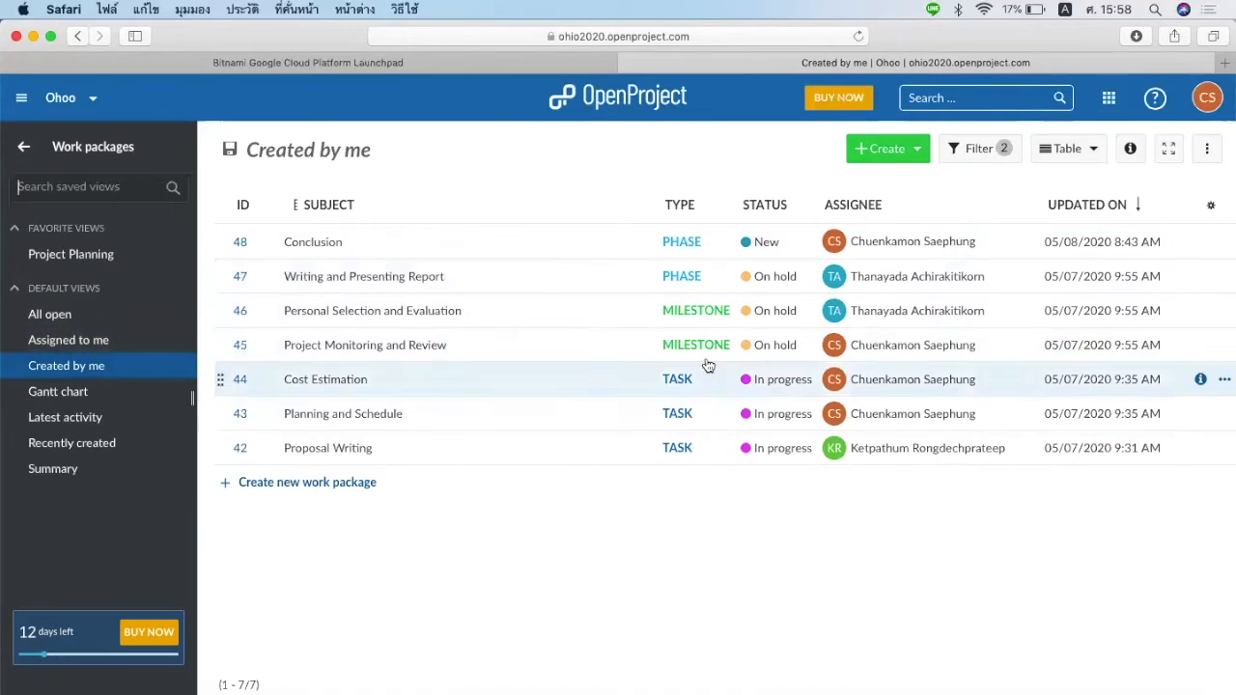
left_click(89, 402)
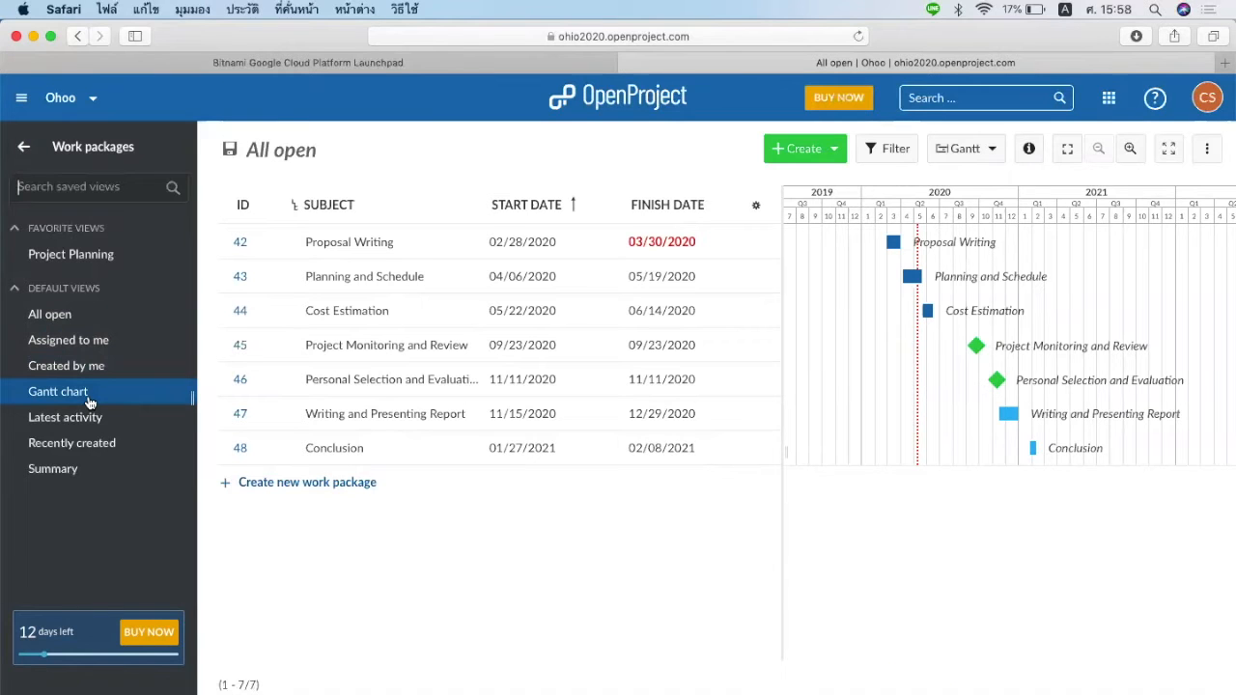
left_click(68, 323)
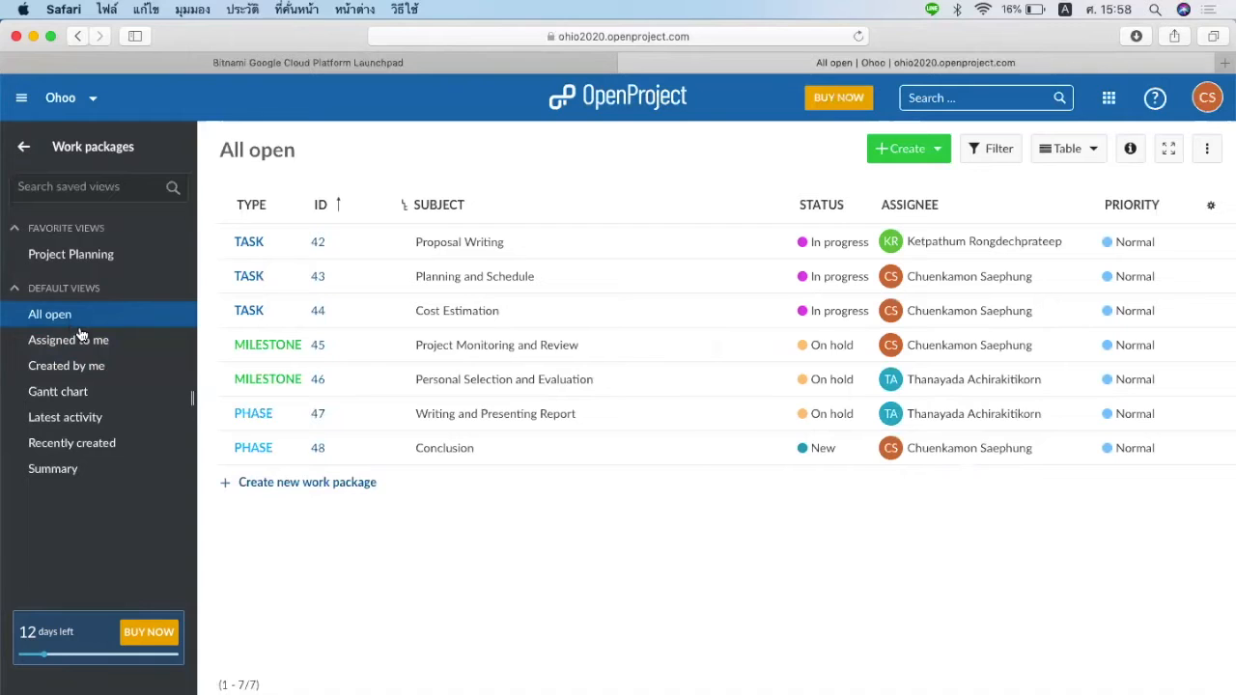
View the work packages as a Gantt chart, by latest activity and by recently created.
left_click(113, 396)
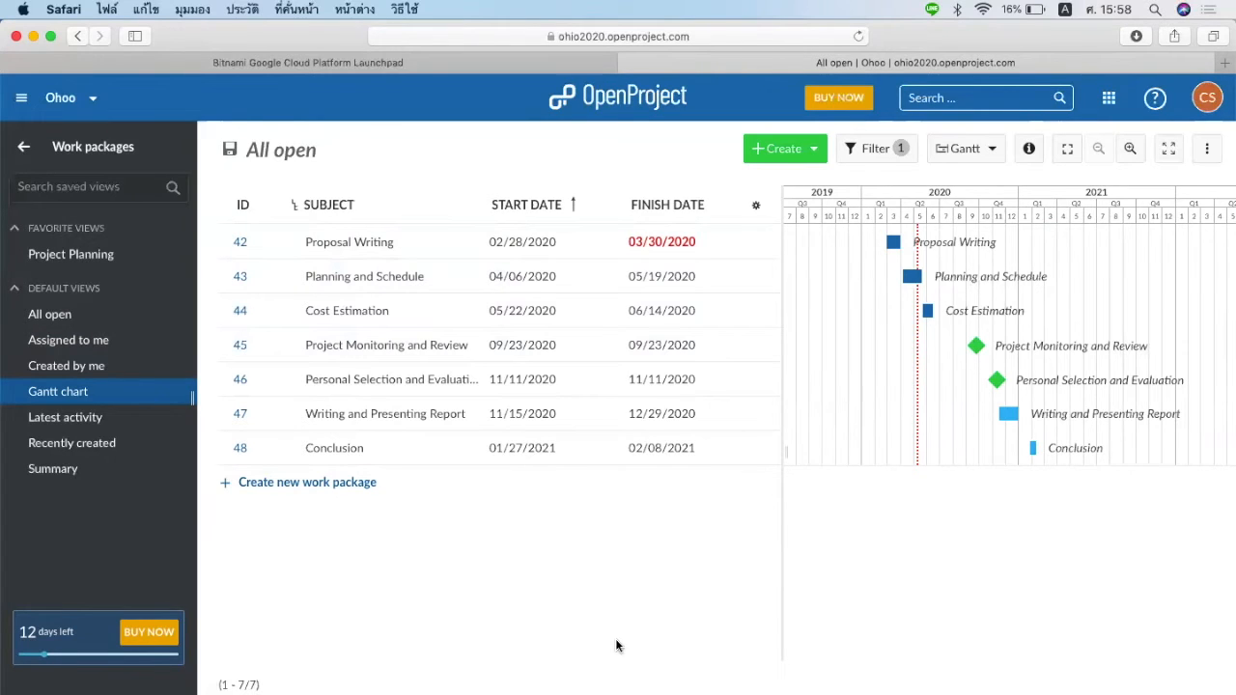
left_click(122, 428)
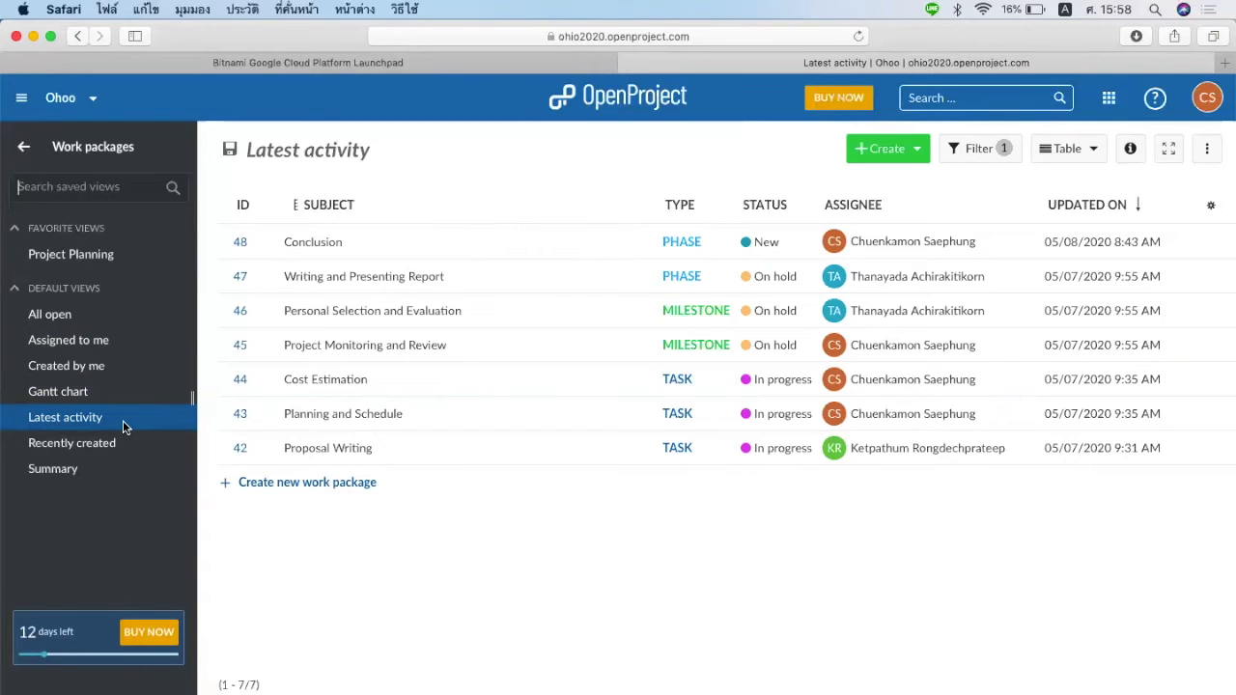
left_click(123, 444)
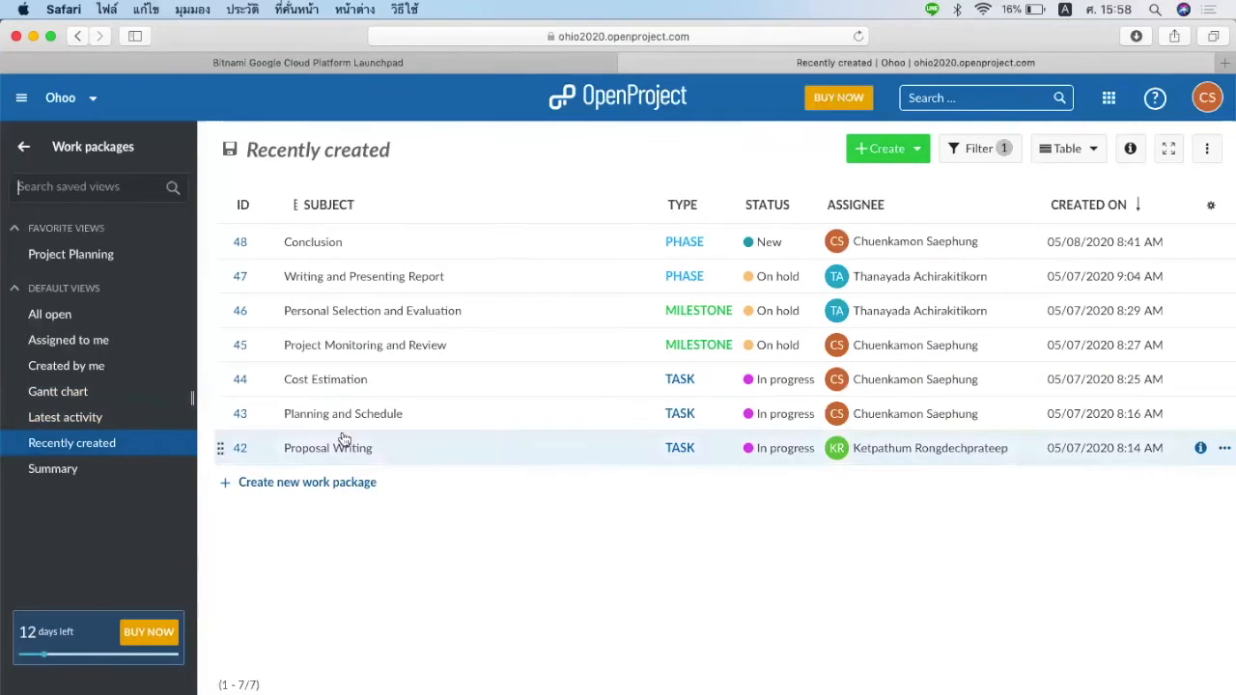
Examine the work package Summary from the type to the category breakdown, and open the Project Planning favorite view.
left_click(74, 472)
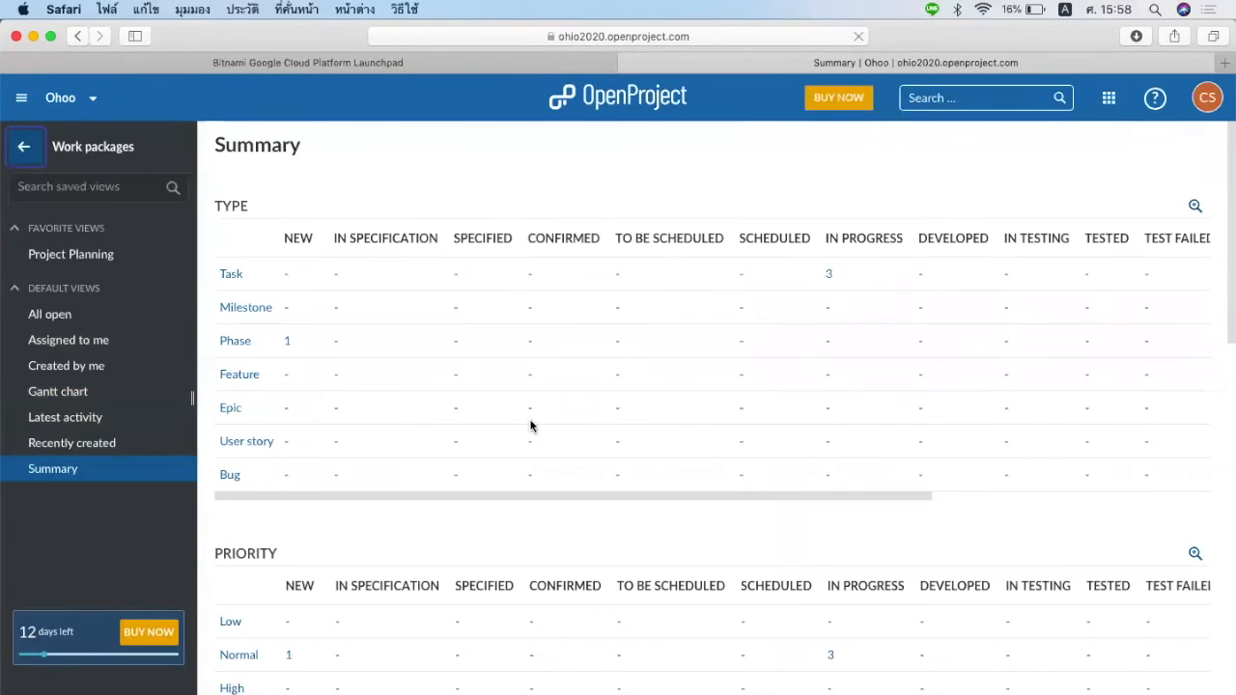
scroll(530, 425, "down", 5)
scroll(530, 425, "down", 5)
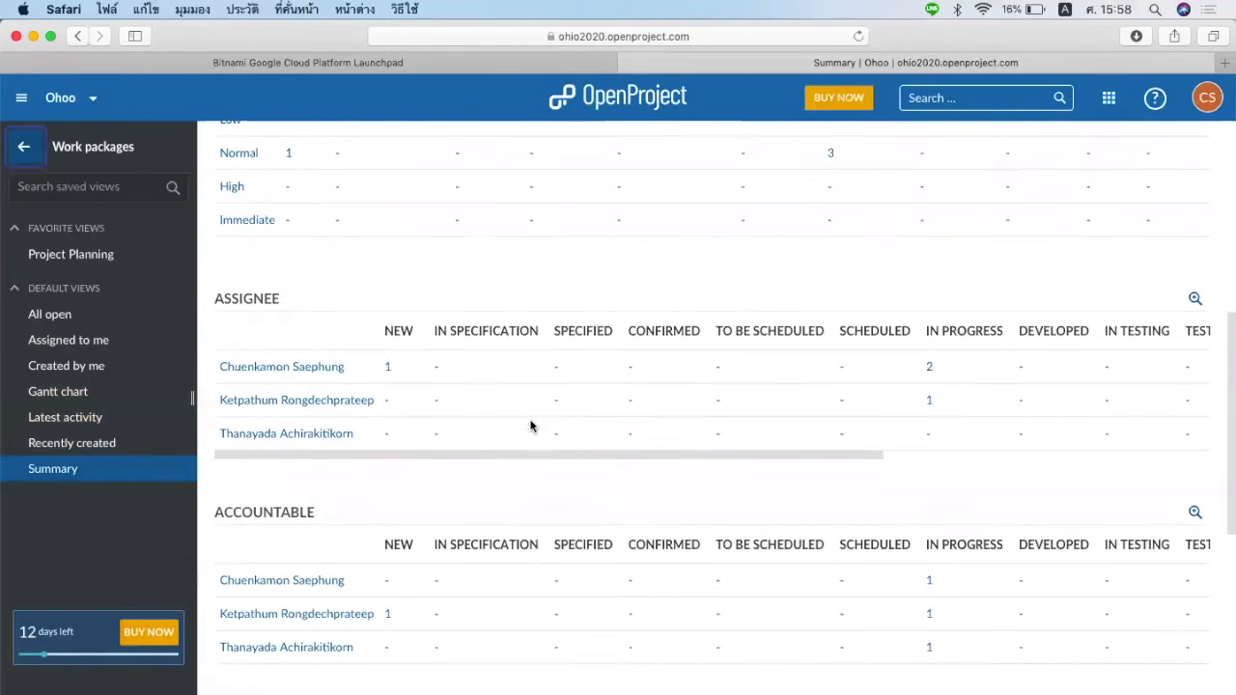
scroll(531, 425, "down", 5)
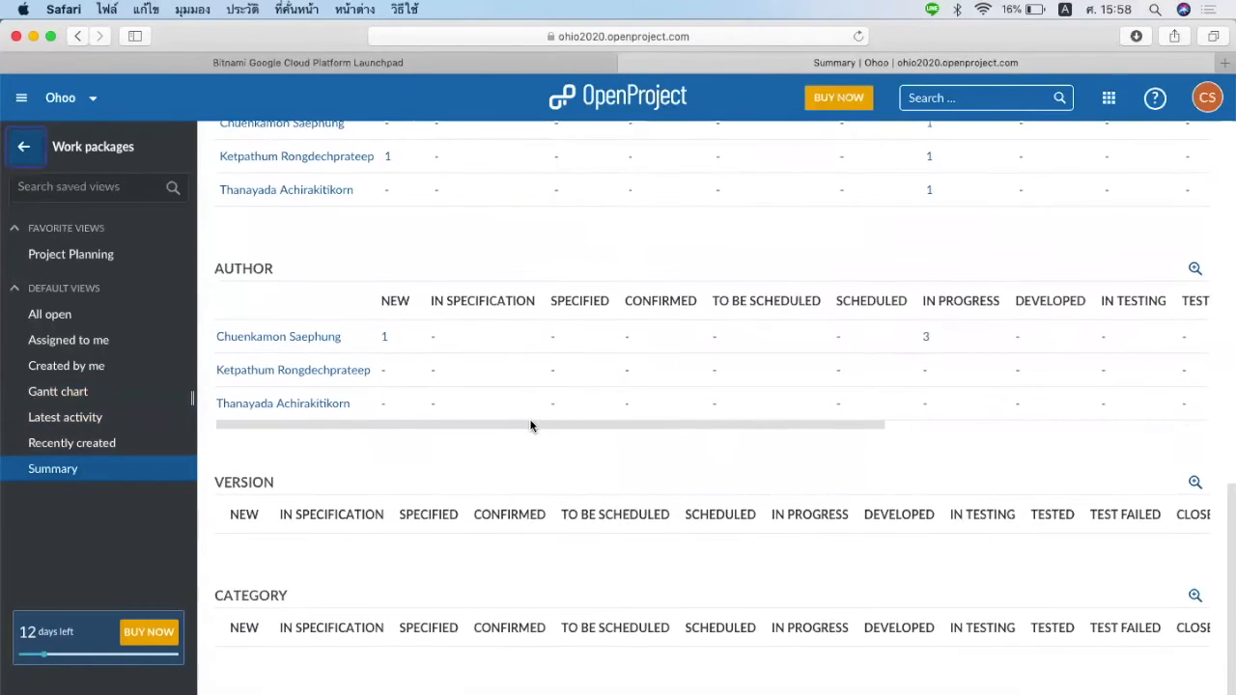
scroll(530, 425, "up", 15)
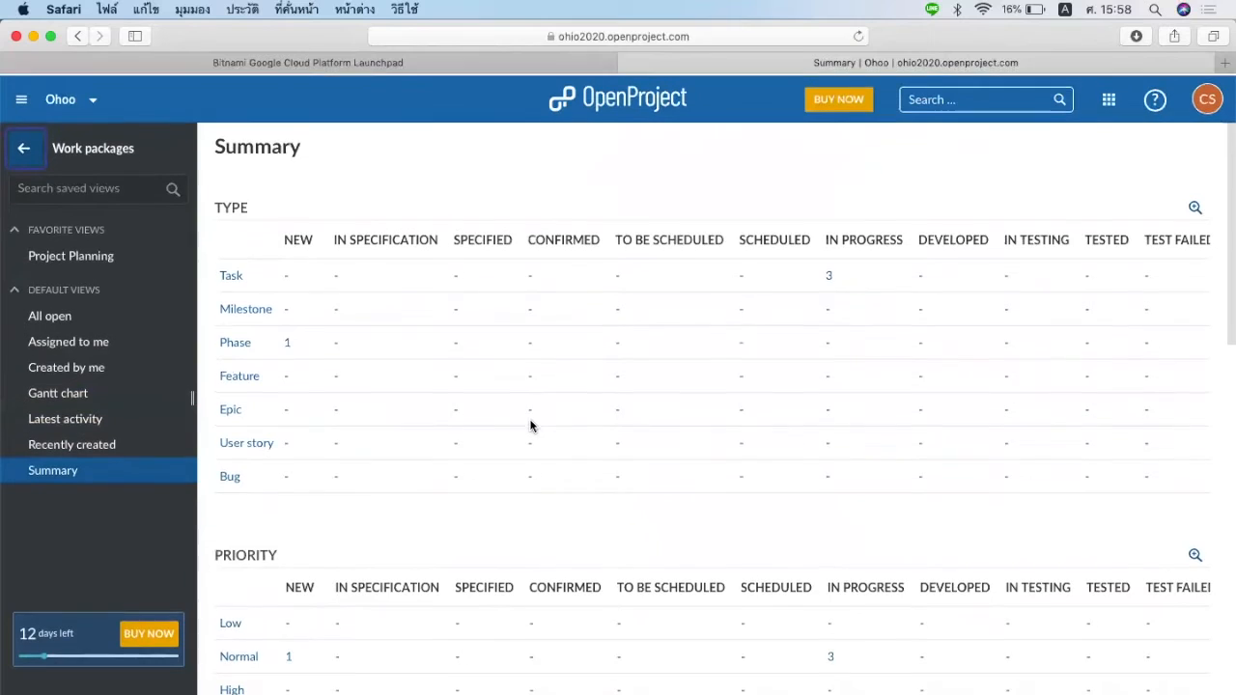
left_click(87, 257)
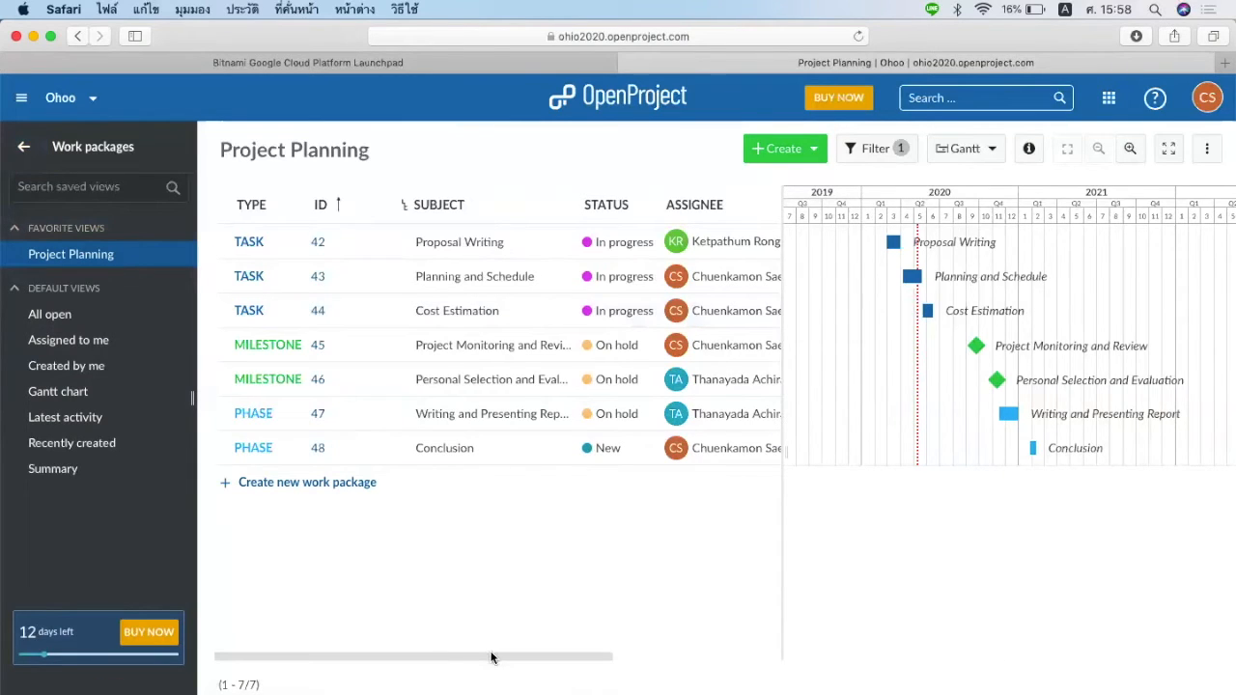
View the Project Planning table through its Priority column, and open the project's Boards list.
scroll(653, 660, "right", 5)
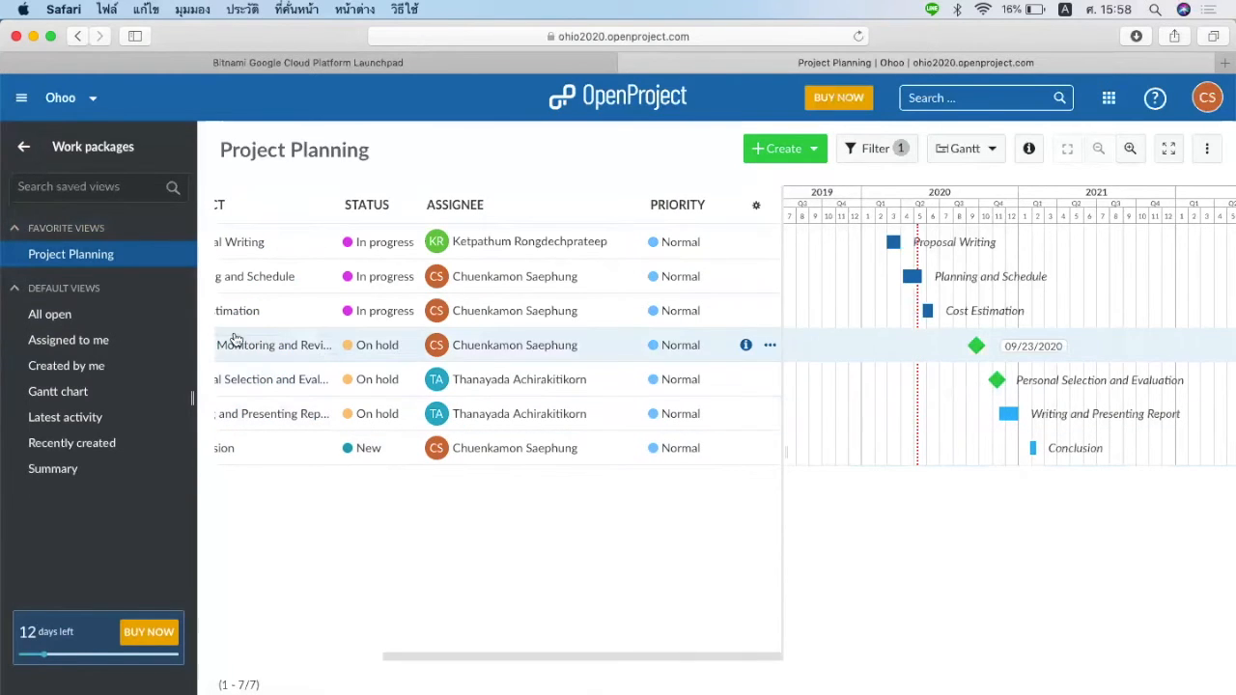
left_click(23, 146)
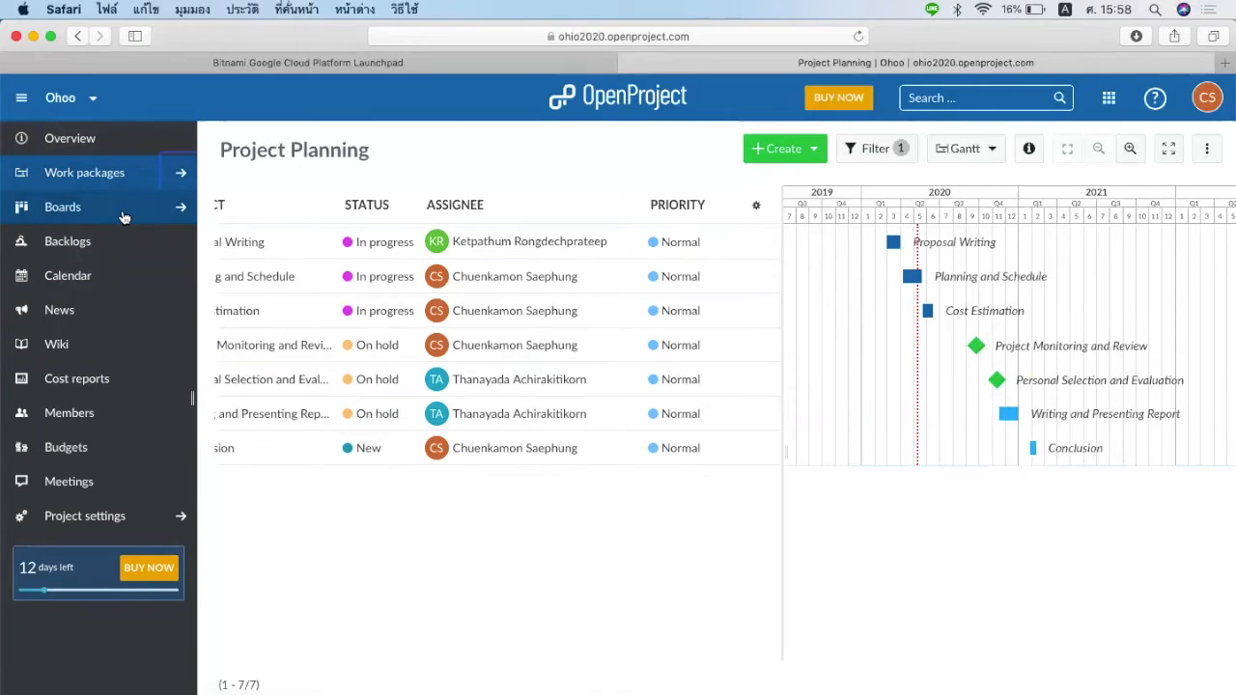
left_click(123, 211)
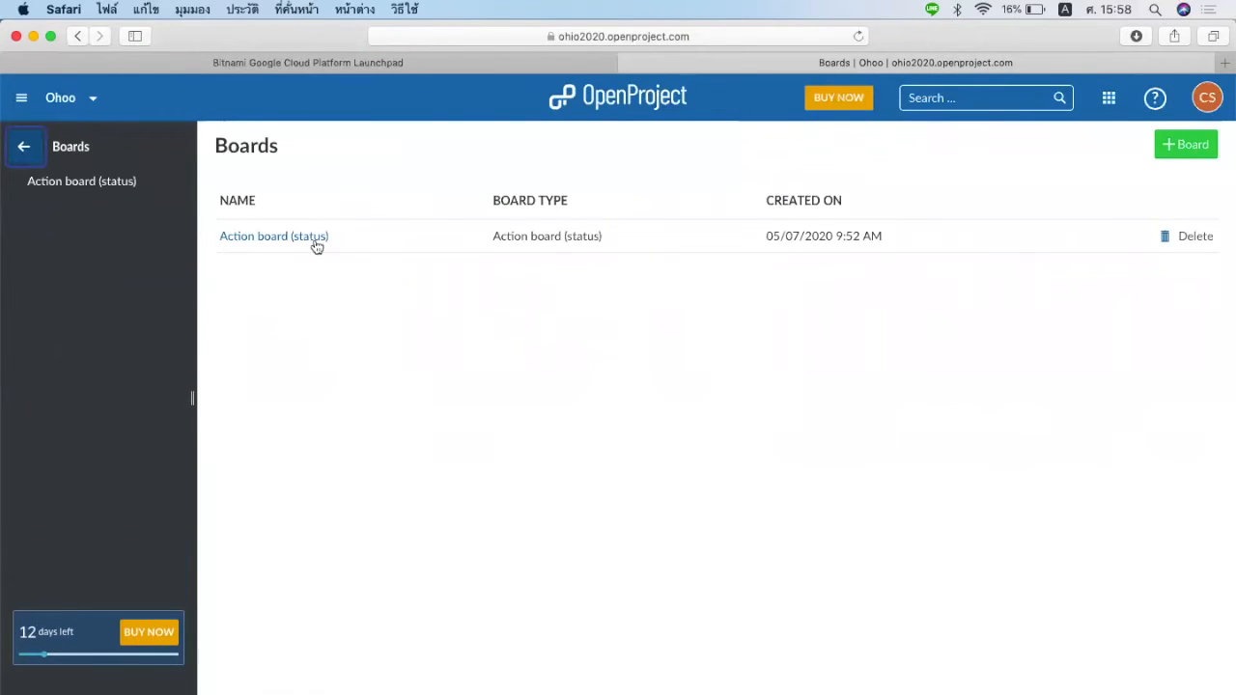
View the new-board types and action attribute options without creating a board, and open the Action board (status).
left_click(1182, 145)
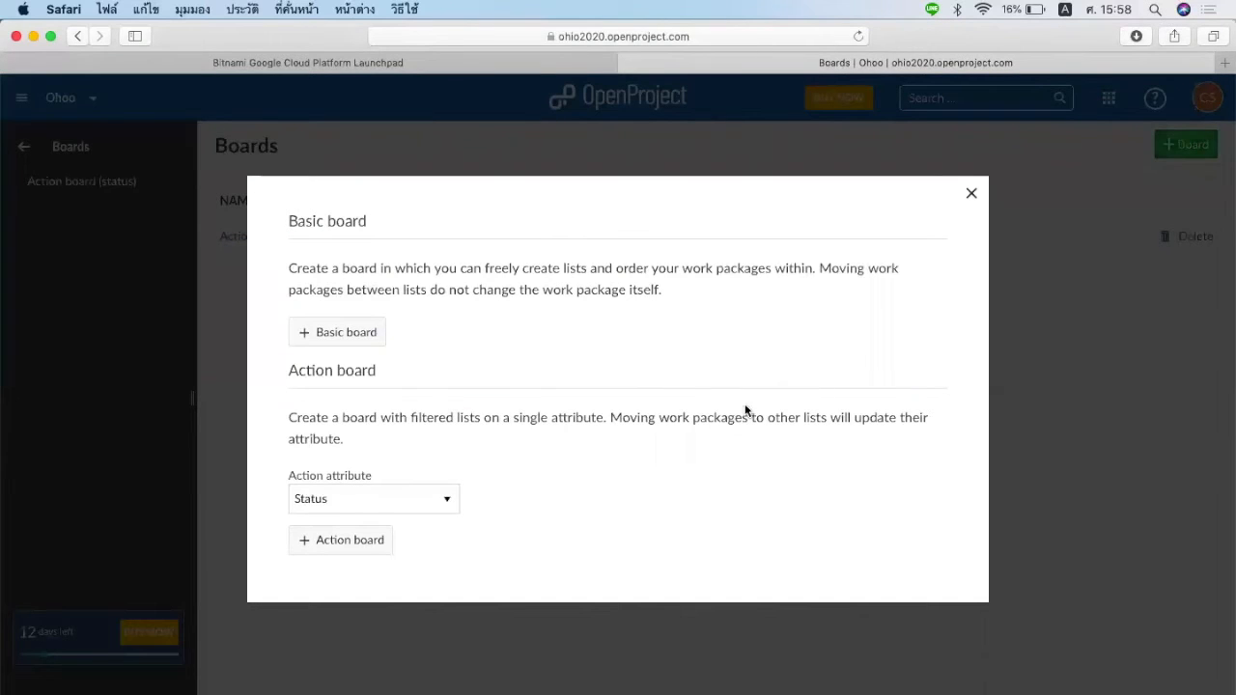
left_click(391, 500)
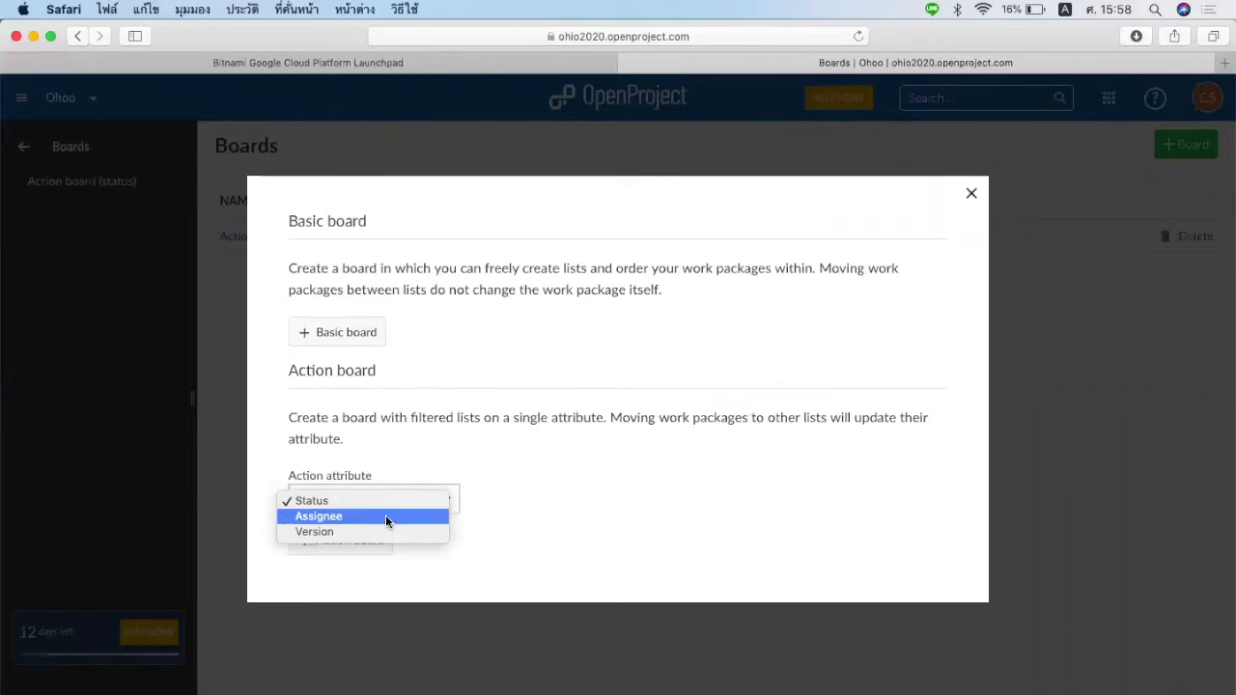
left_click(619, 515)
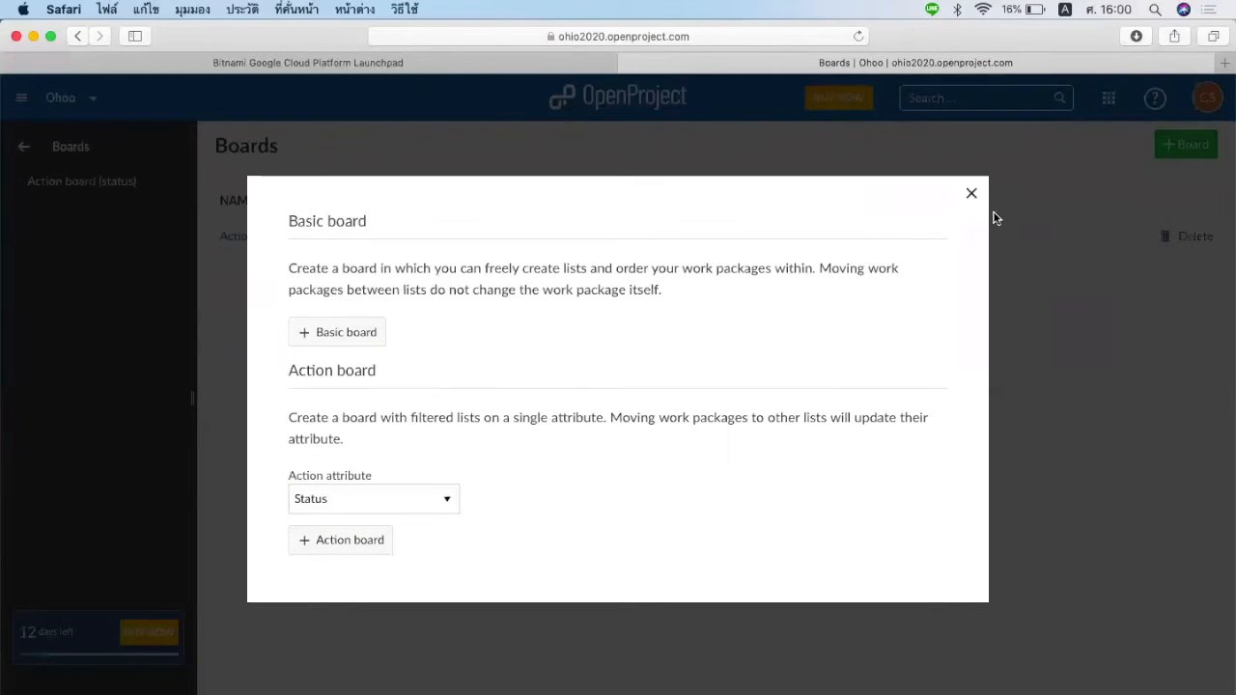
left_click(972, 194)
left_click(301, 236)
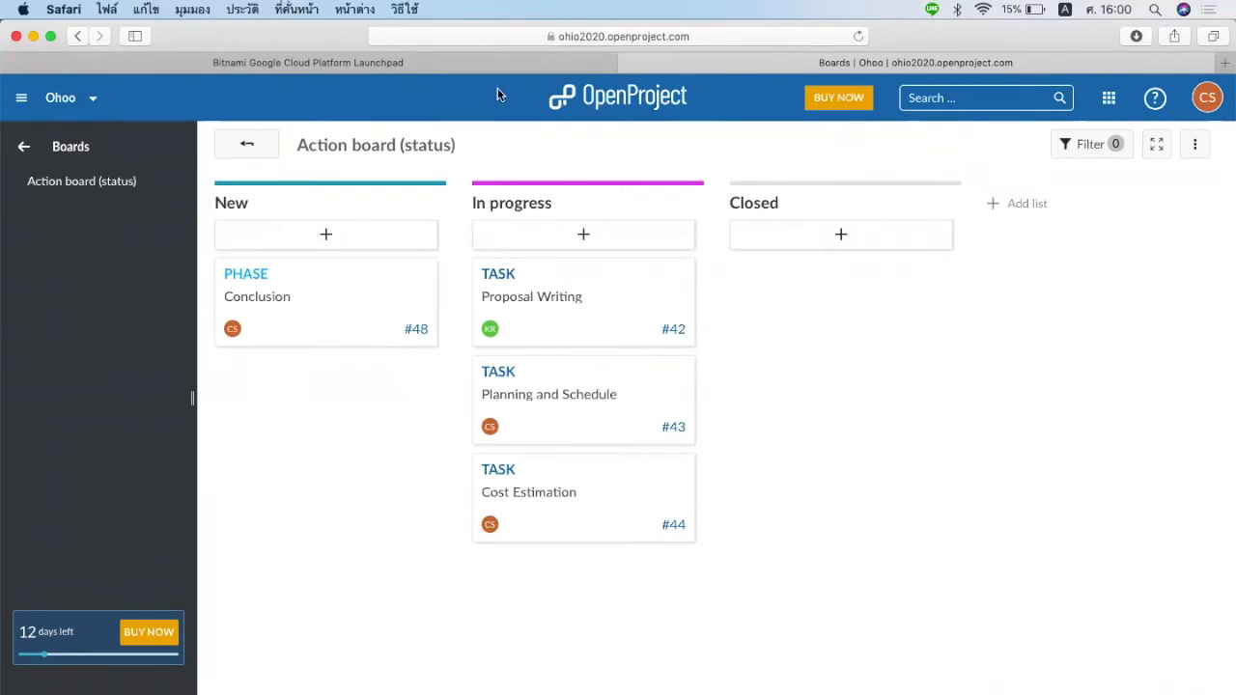
Open the project's Calendar, switch it to the week view and return it to the month view.
left_click(23, 146)
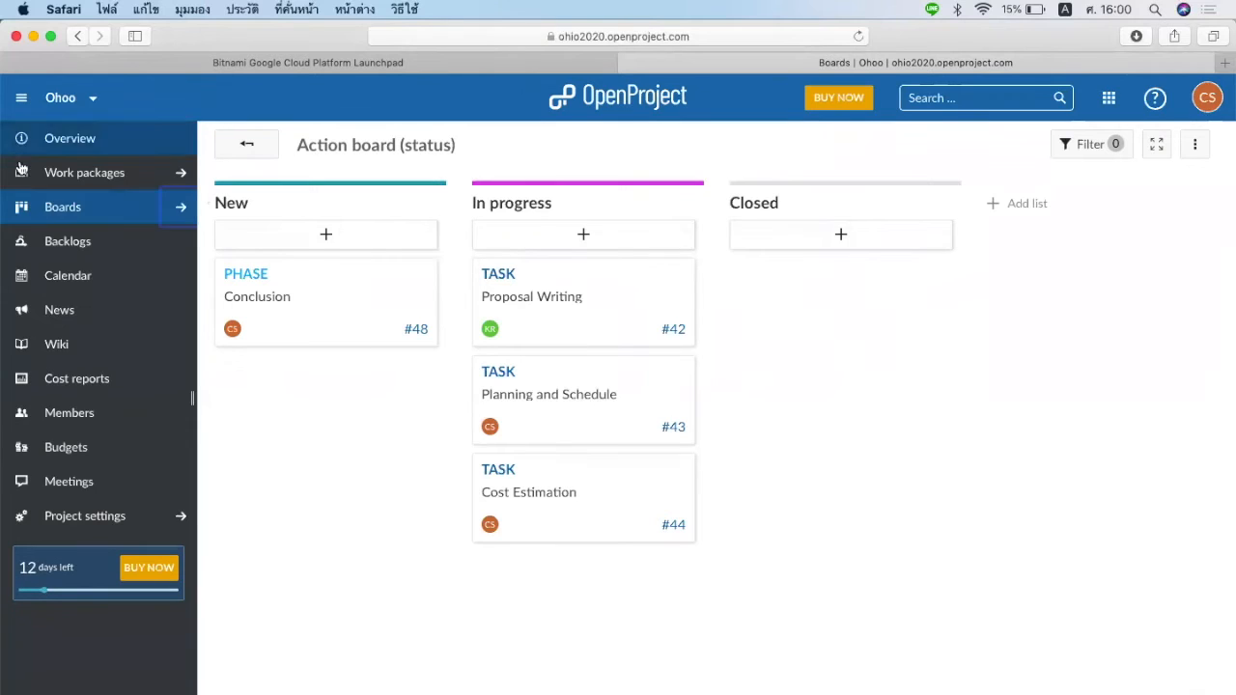
right_click(99, 252)
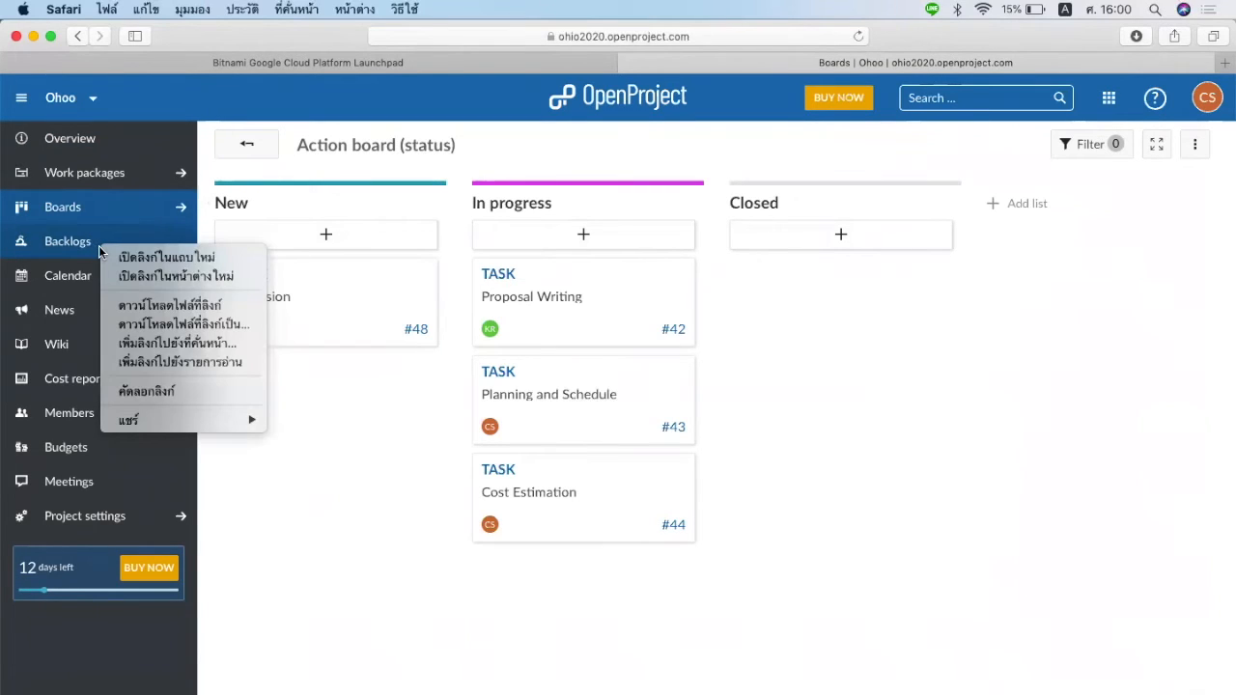
left_click(240, 501)
left_click(79, 284)
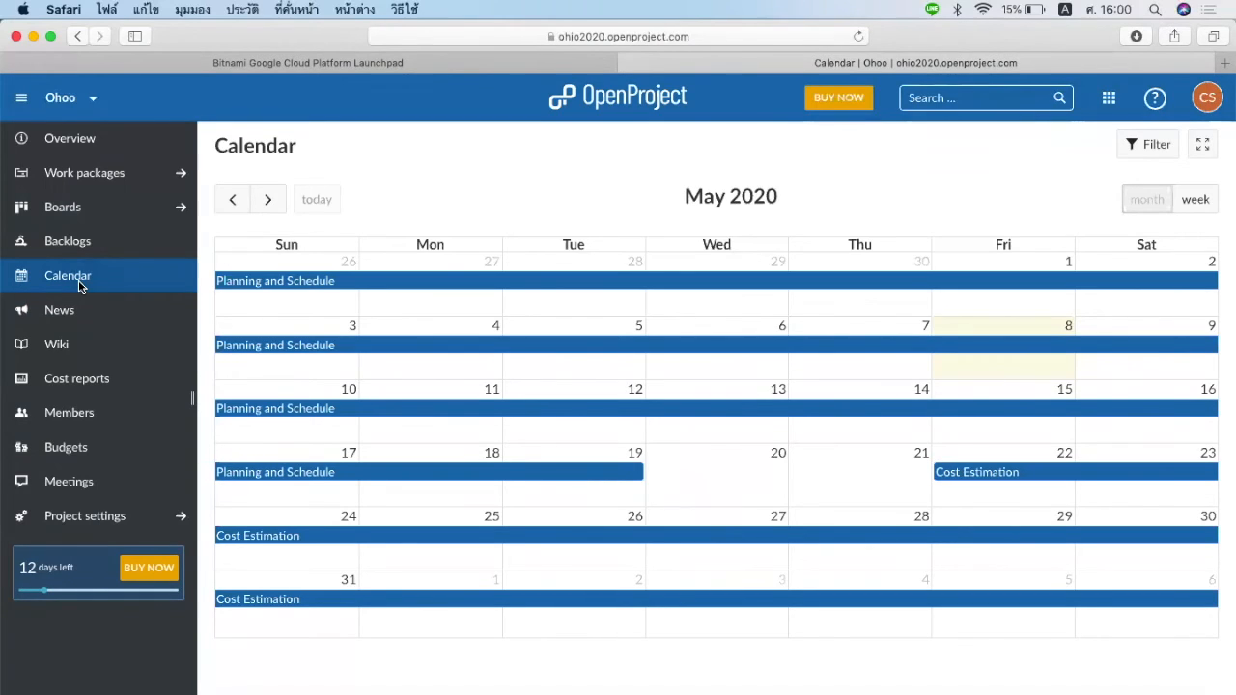
left_click(1193, 203)
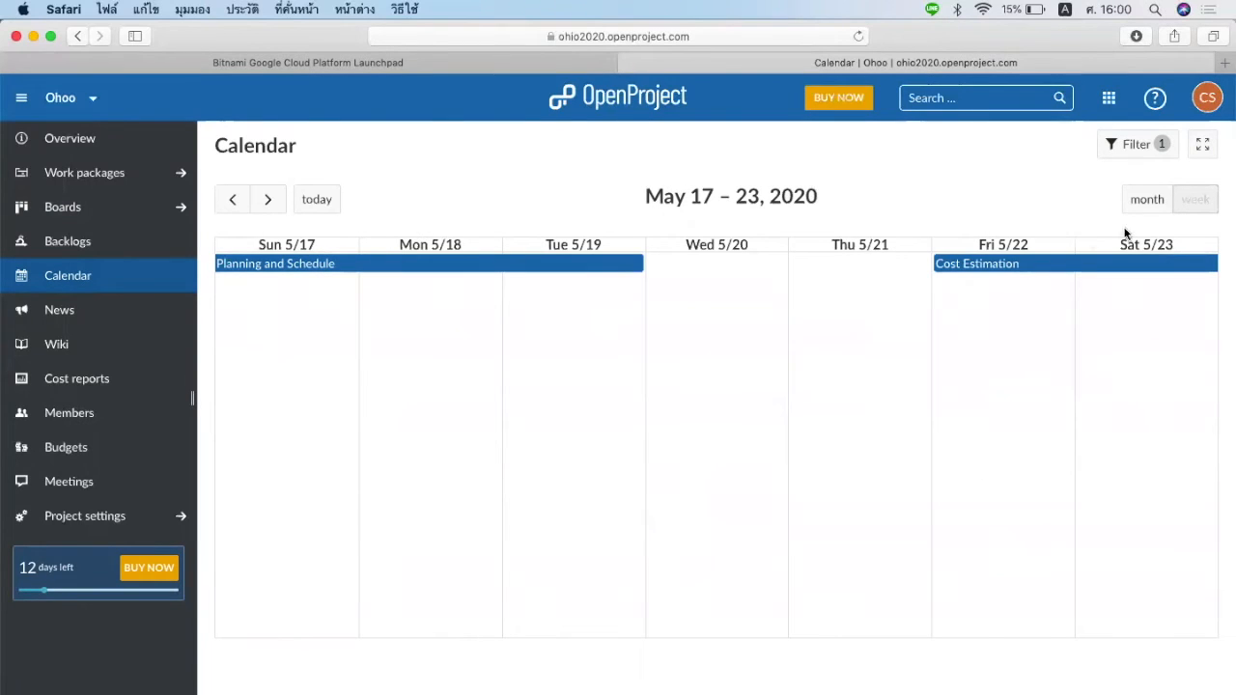
left_click(1139, 201)
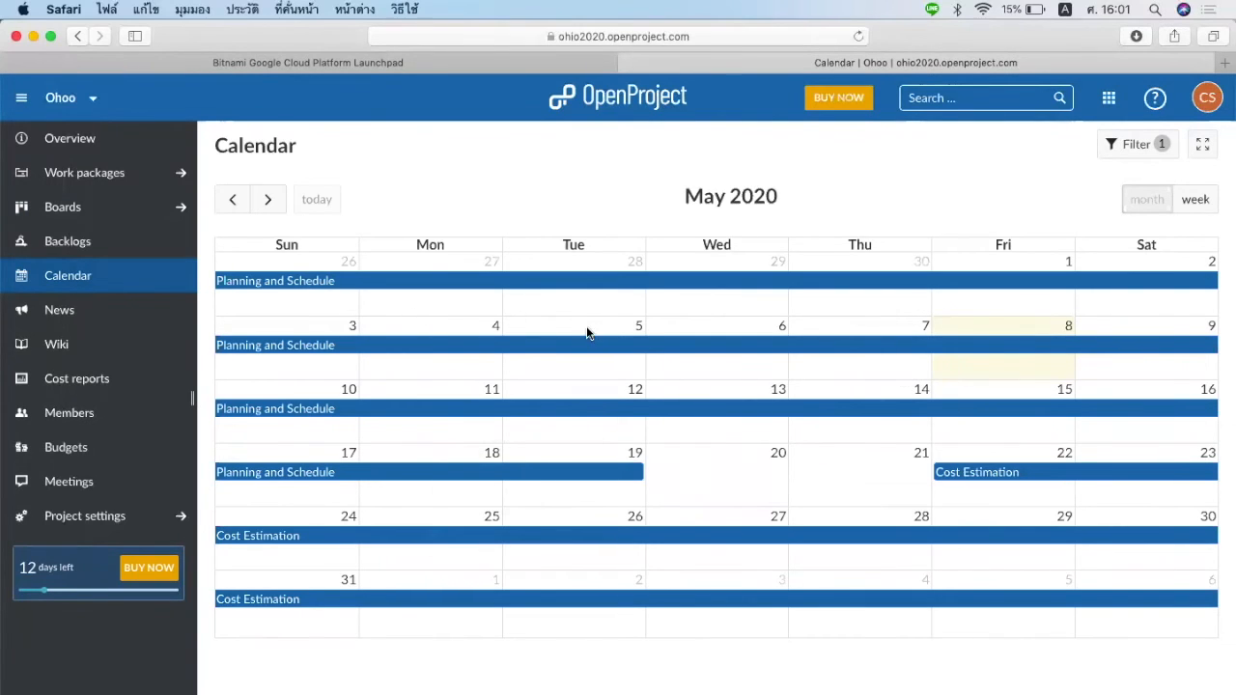
View the project's News page and its Wiki page.
left_click(76, 313)
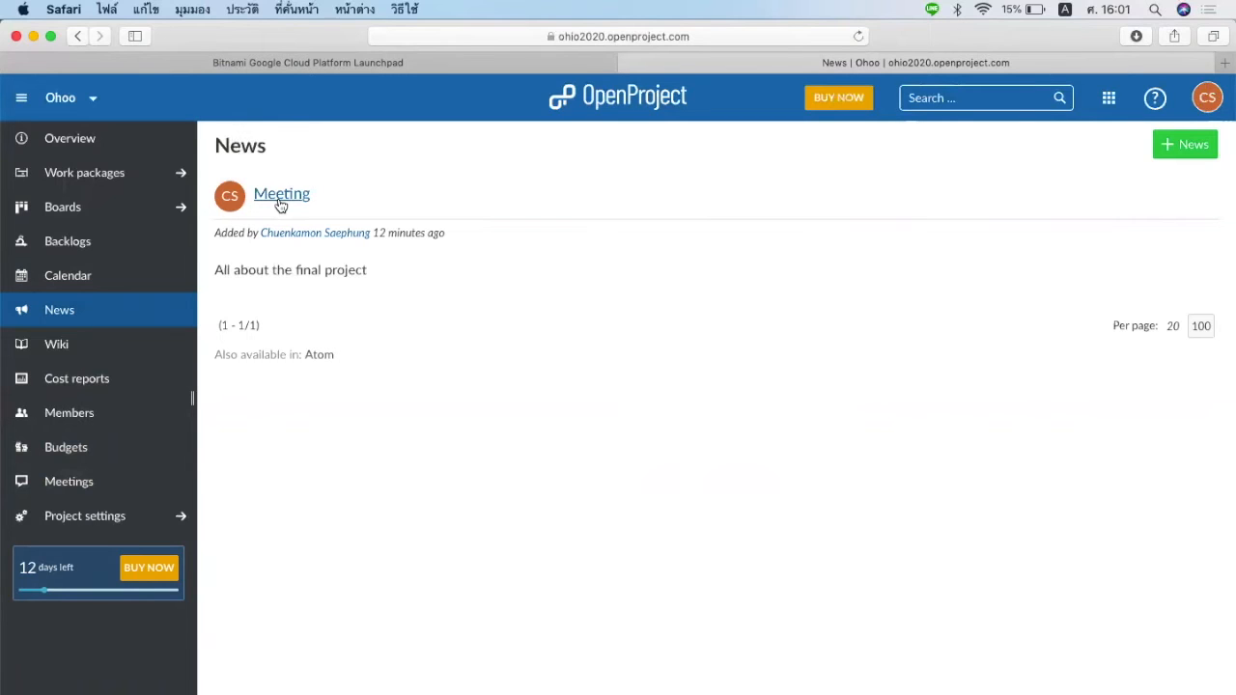
left_click(123, 344)
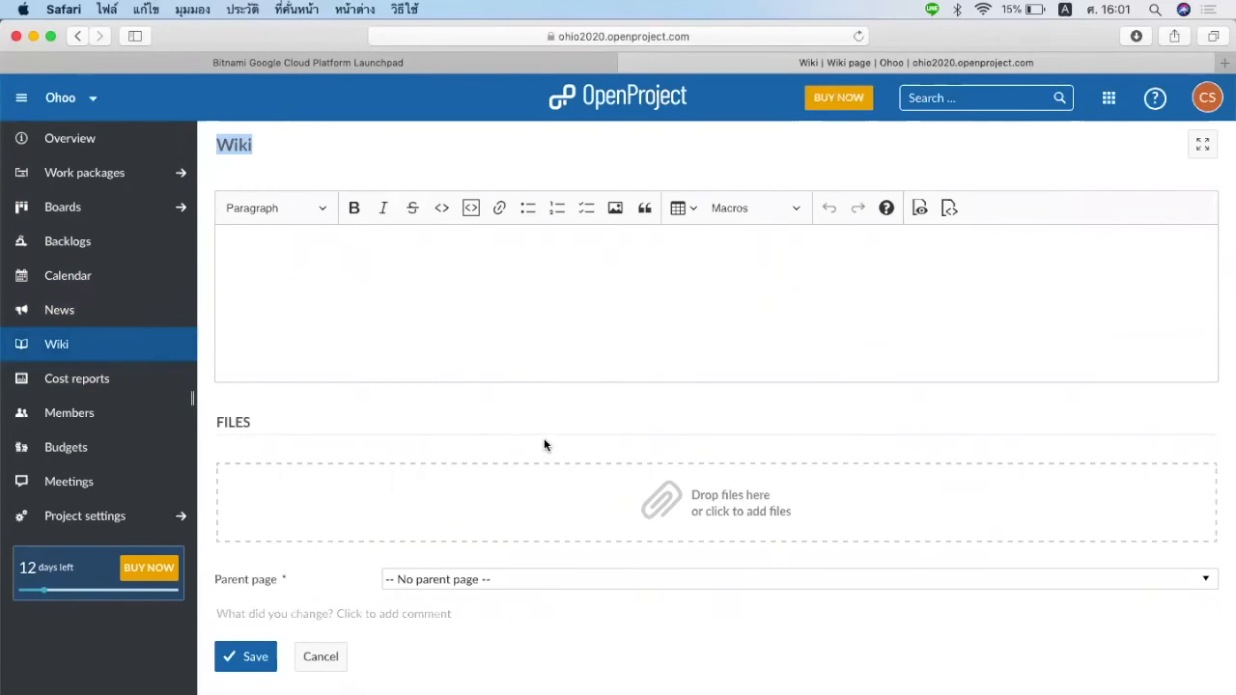
Examine the new cost report's filters, grouping and results, switching its units to Cash value and back to Labor.
left_click(122, 378)
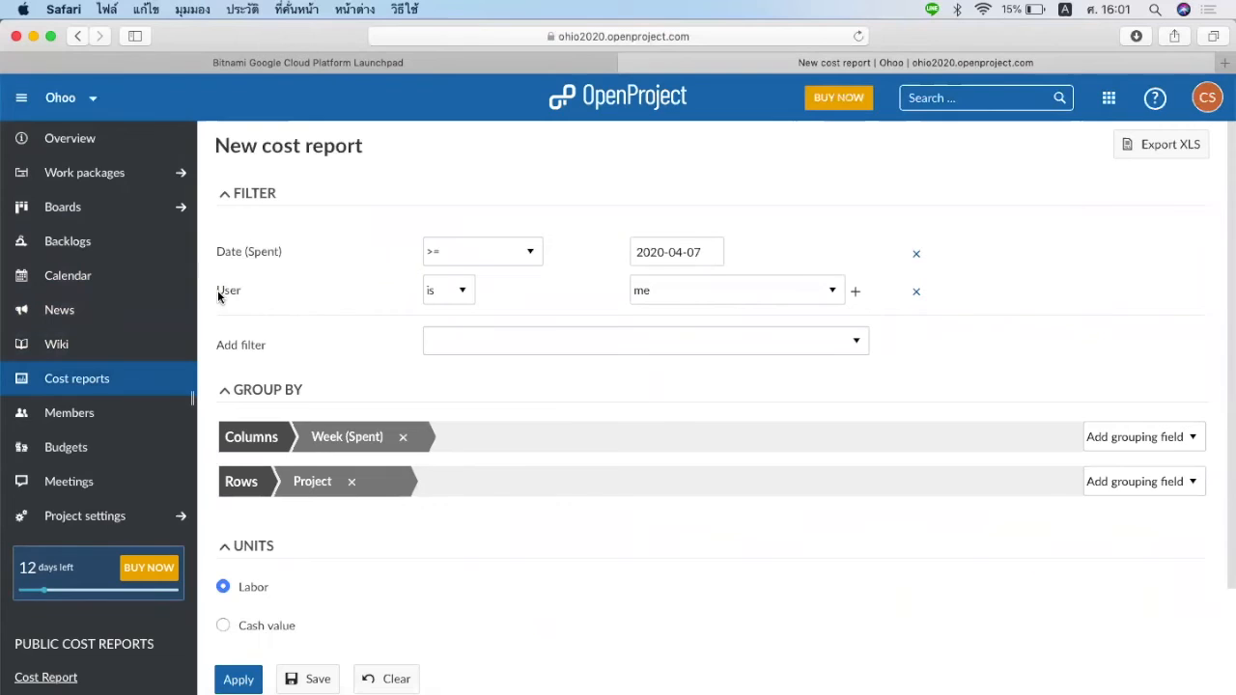
scroll(666, 329, "down", 4)
scroll(665, 329, "up", 4)
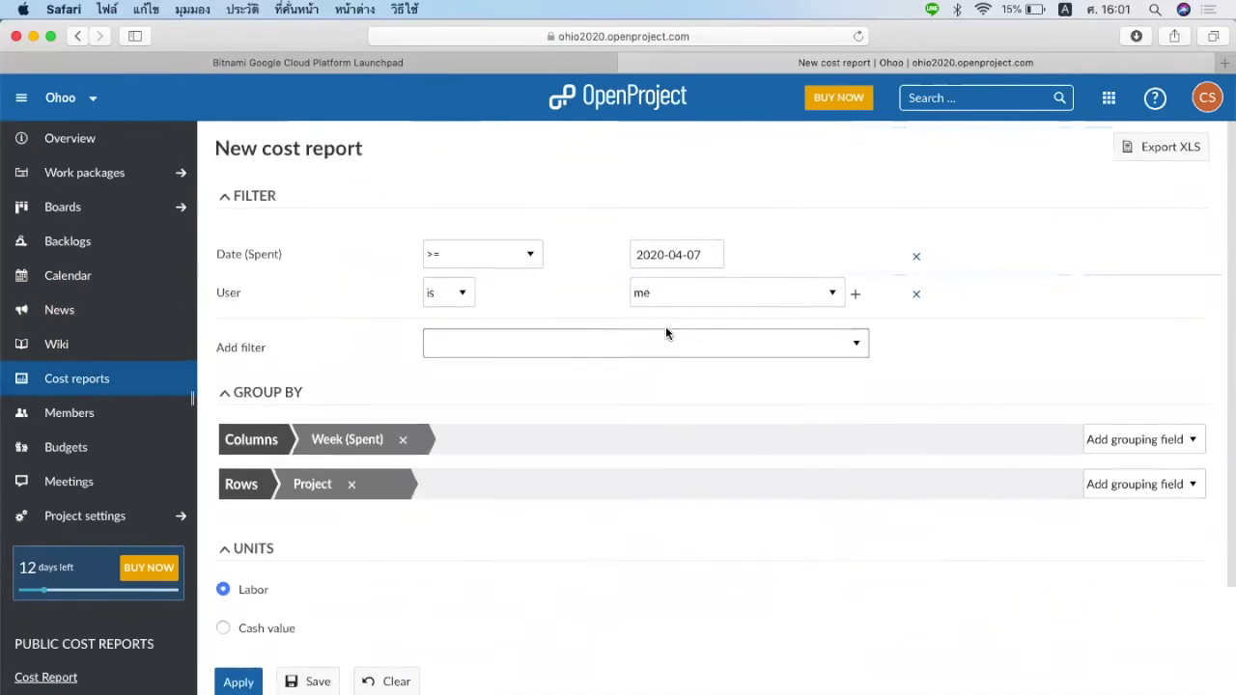
scroll(666, 331, "down", 3)
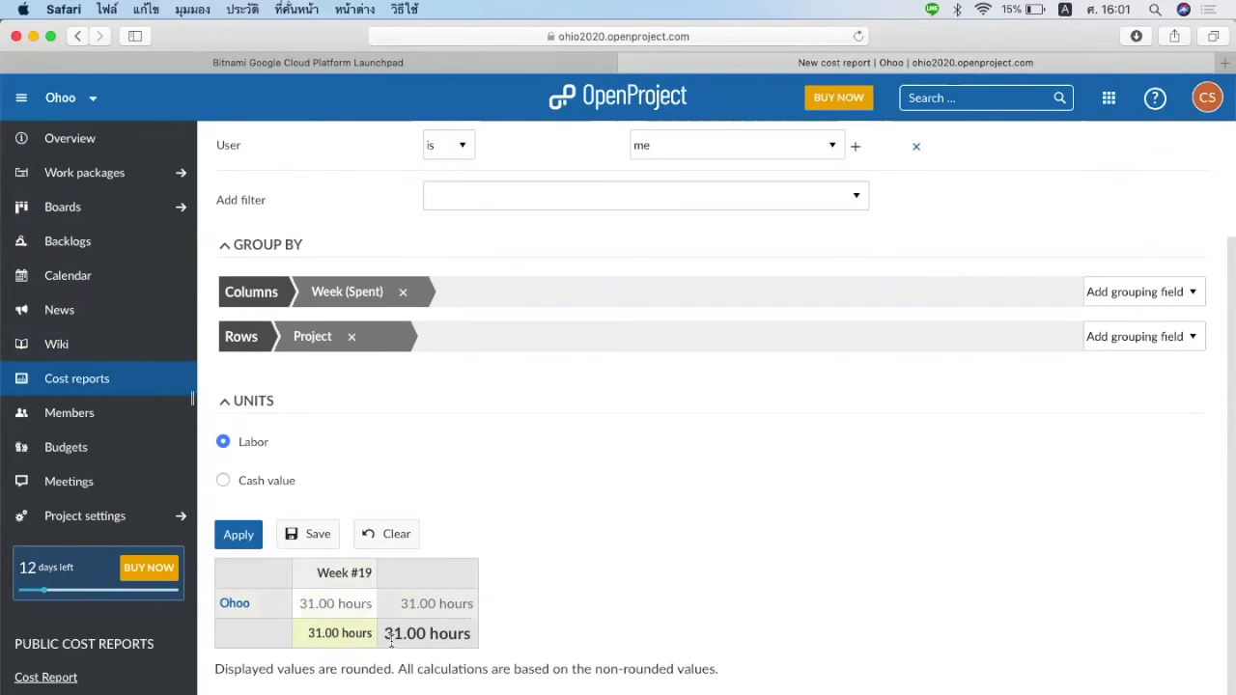
left_click(225, 481)
left_click(224, 442)
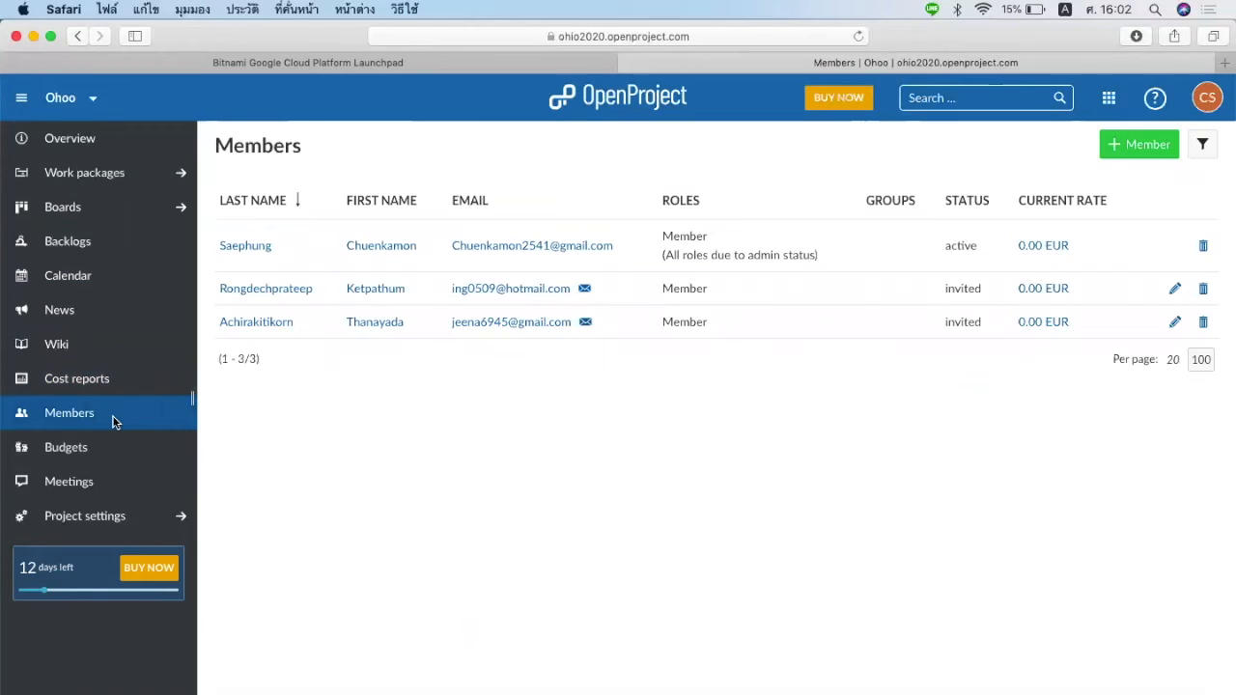
View the form for adding project members, and open the blank new user form in the Users & Permissions administration.
left_click(1151, 153)
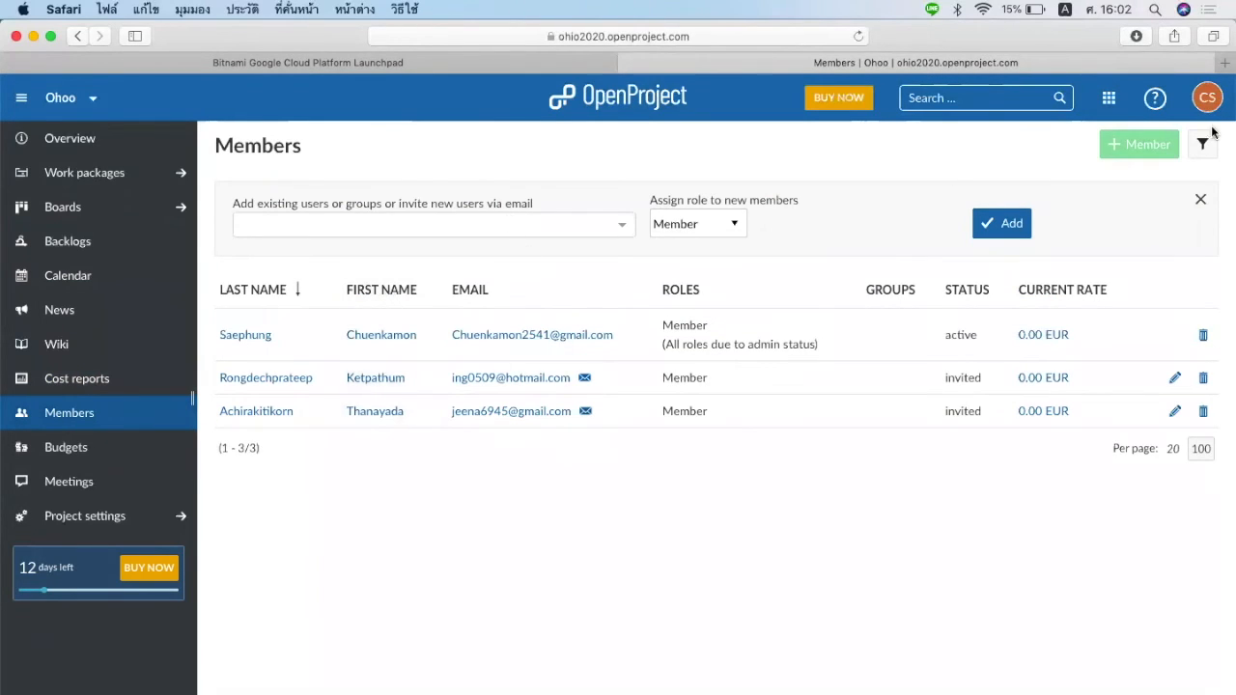
left_click(1205, 100)
left_click(1150, 197)
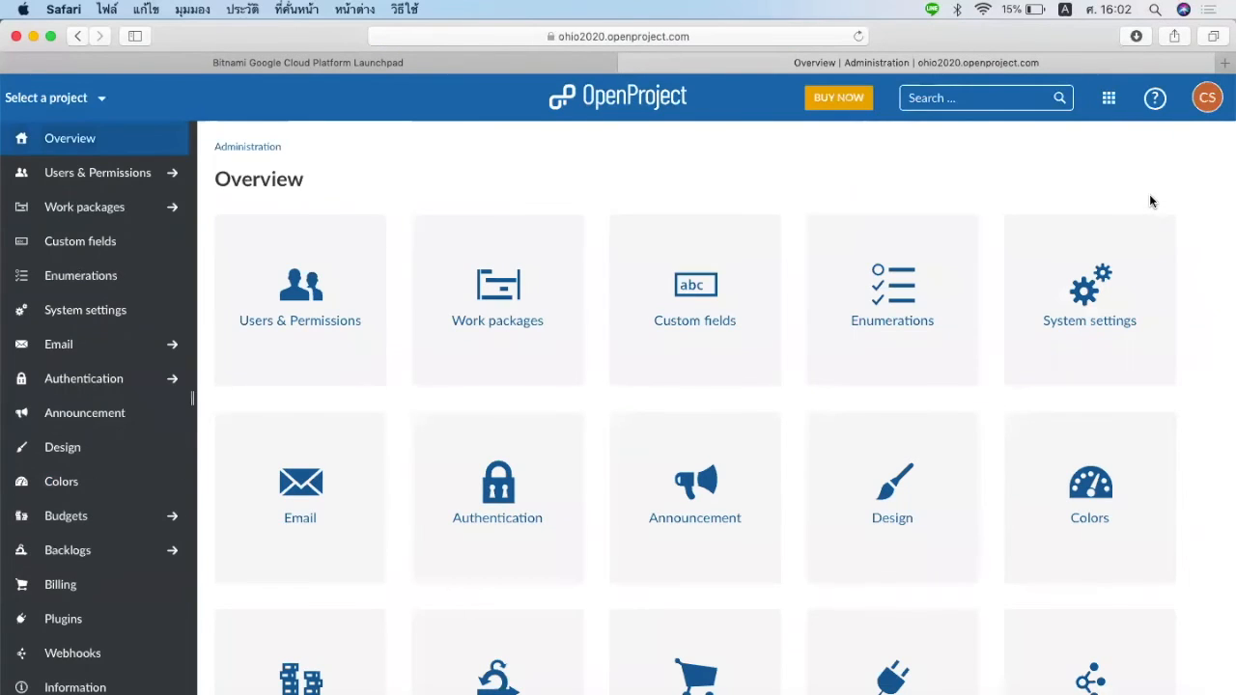
left_click(367, 283)
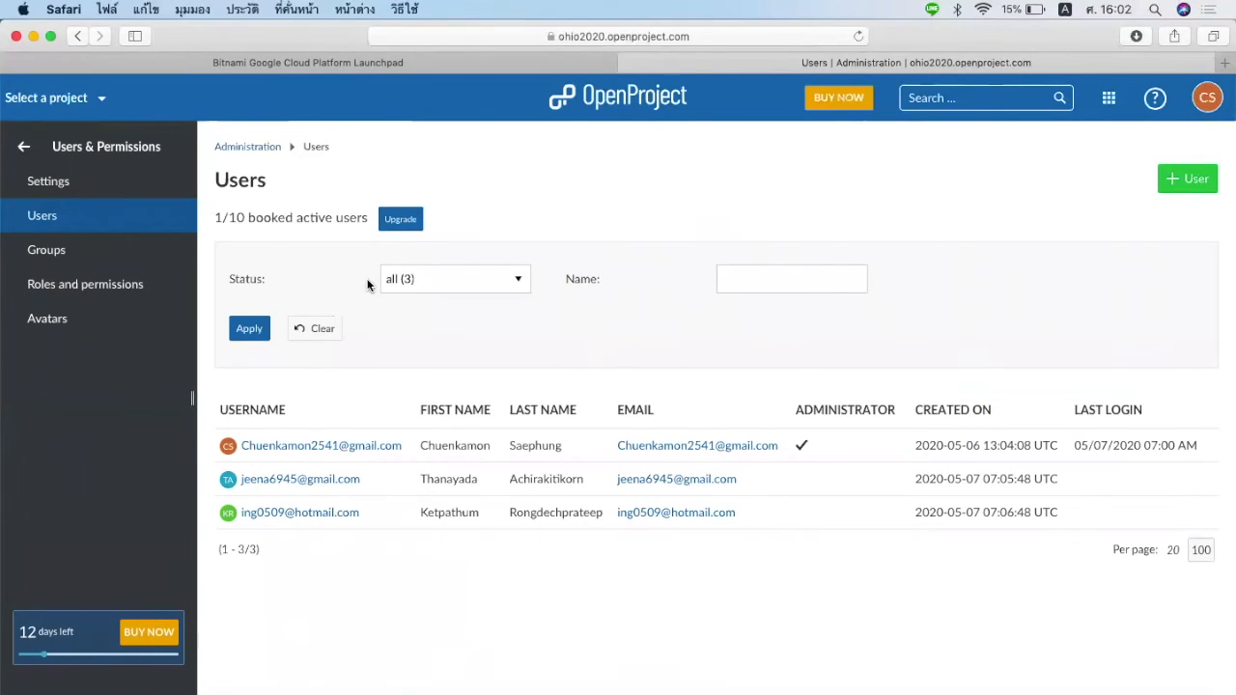
left_click(1207, 186)
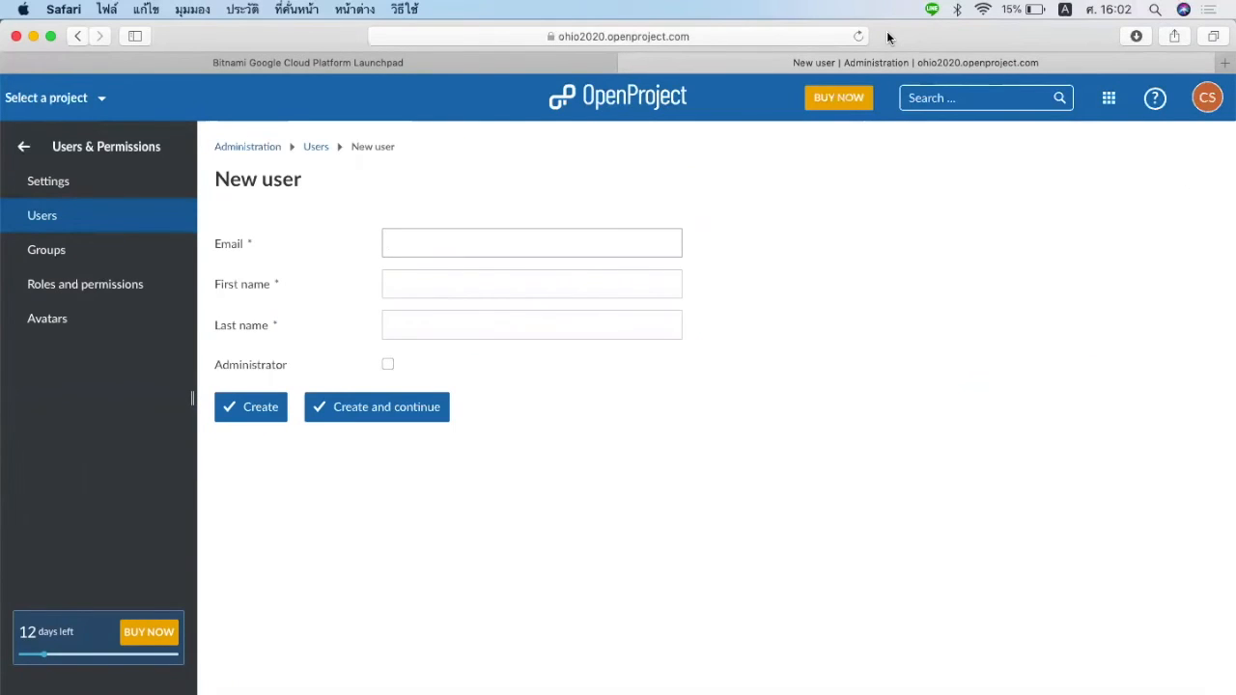
Return from the administration to the Ohoo project and open its Members list.
left_click(37, 149)
left_click(76, 137)
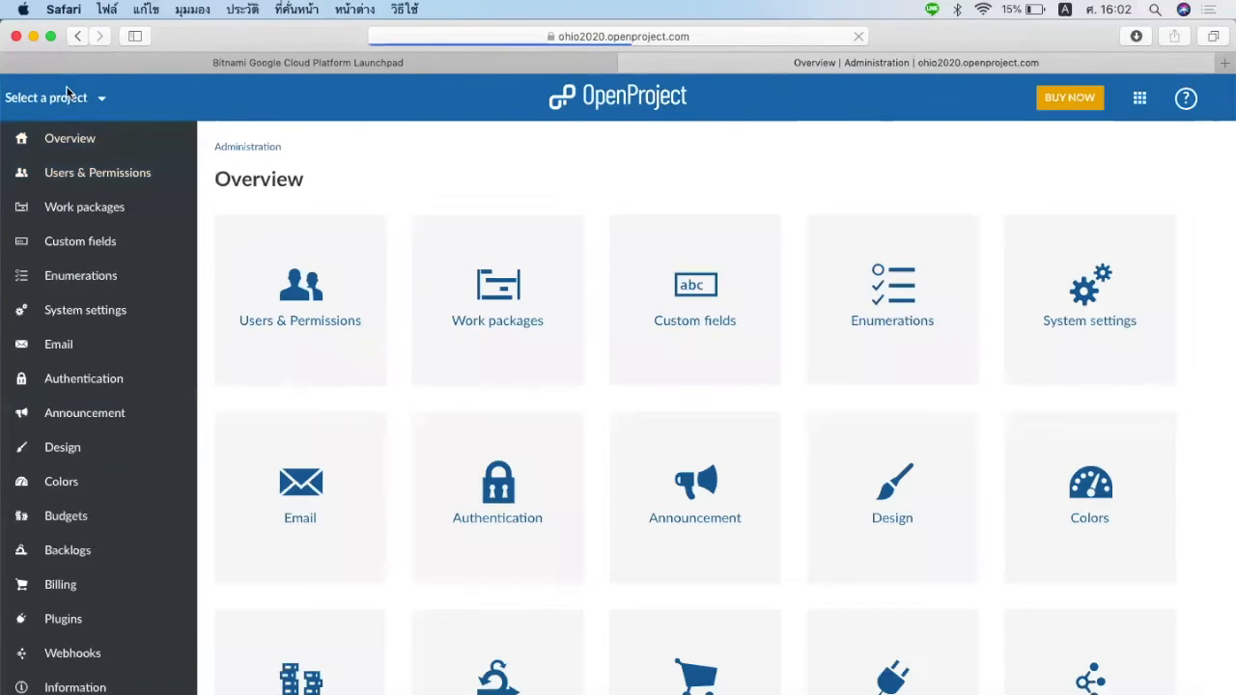
left_click(84, 103)
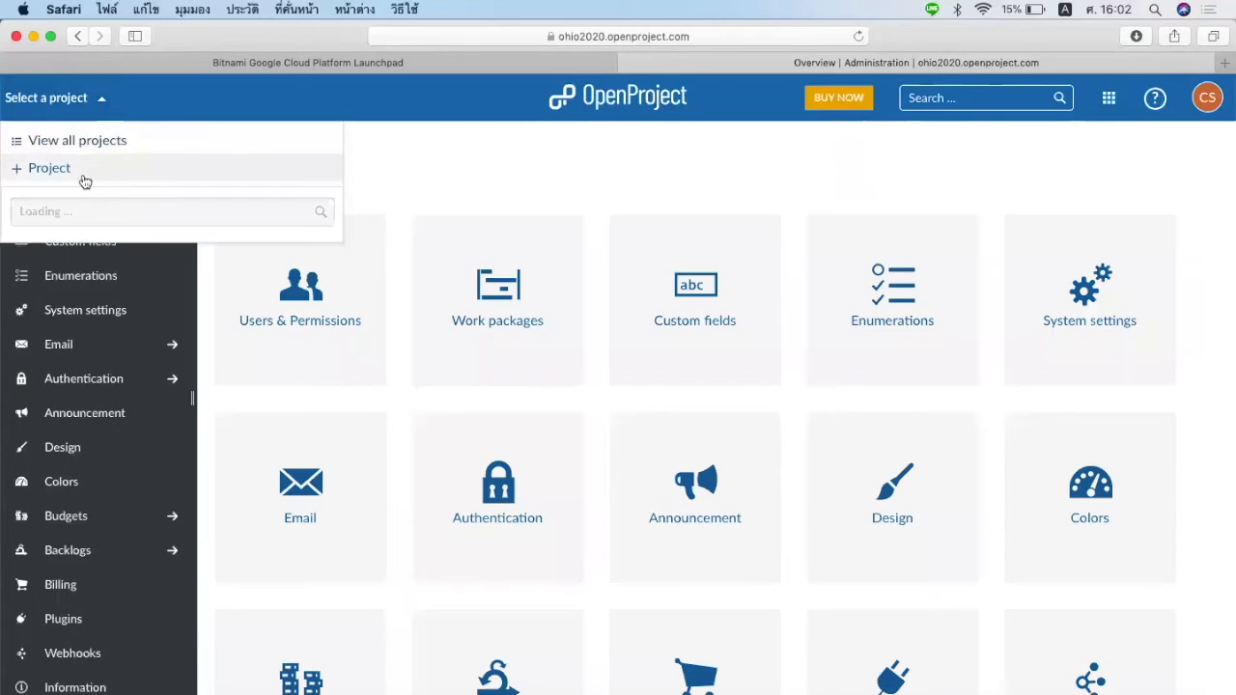
left_click(78, 274)
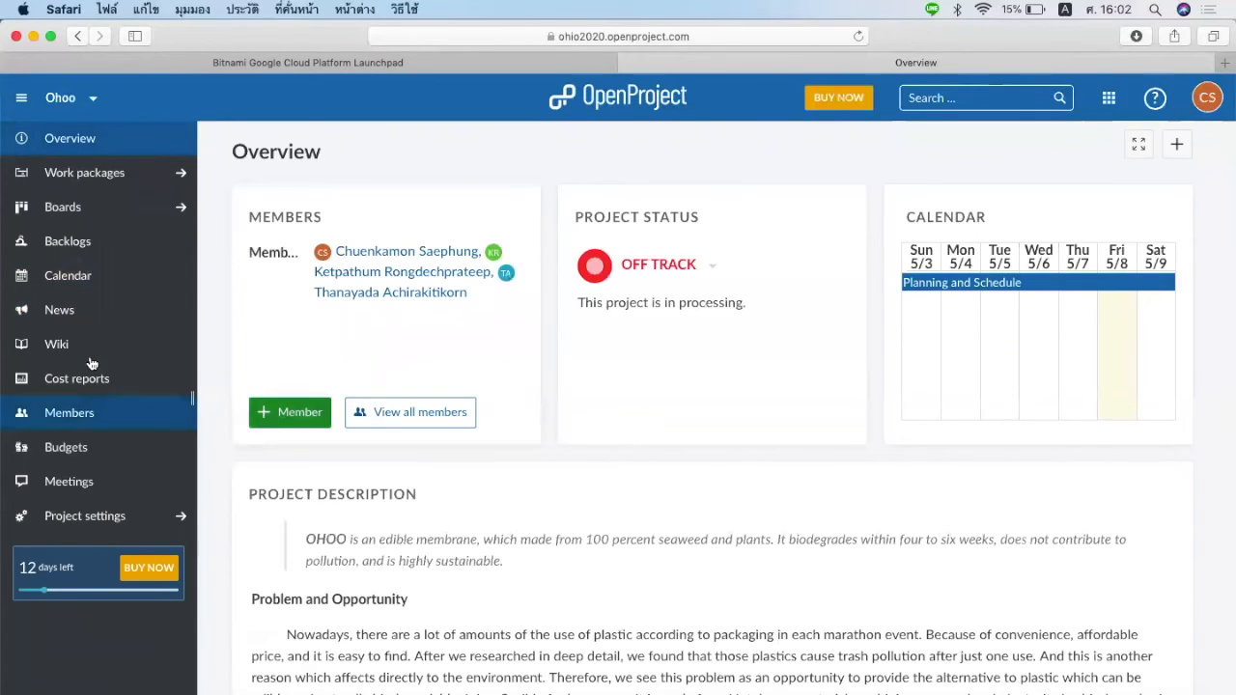
left_click(100, 415)
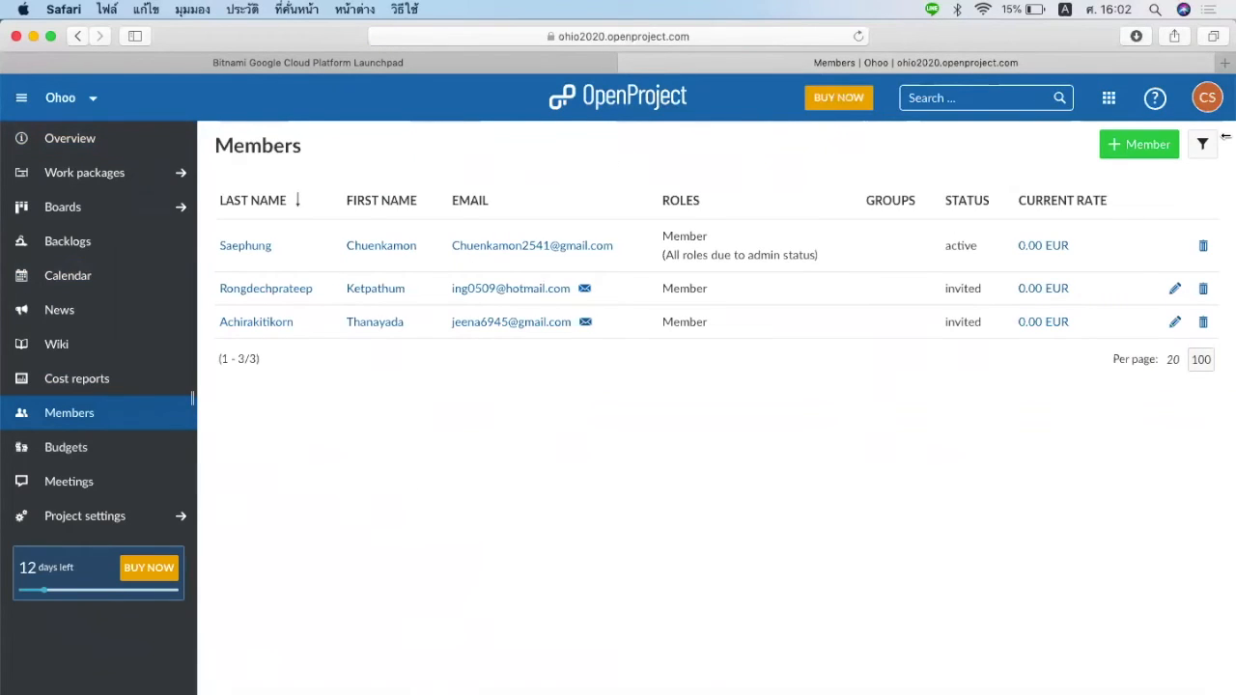
View the project's Budgets and the blank new budget form, and return to the Budgets list.
left_click(123, 448)
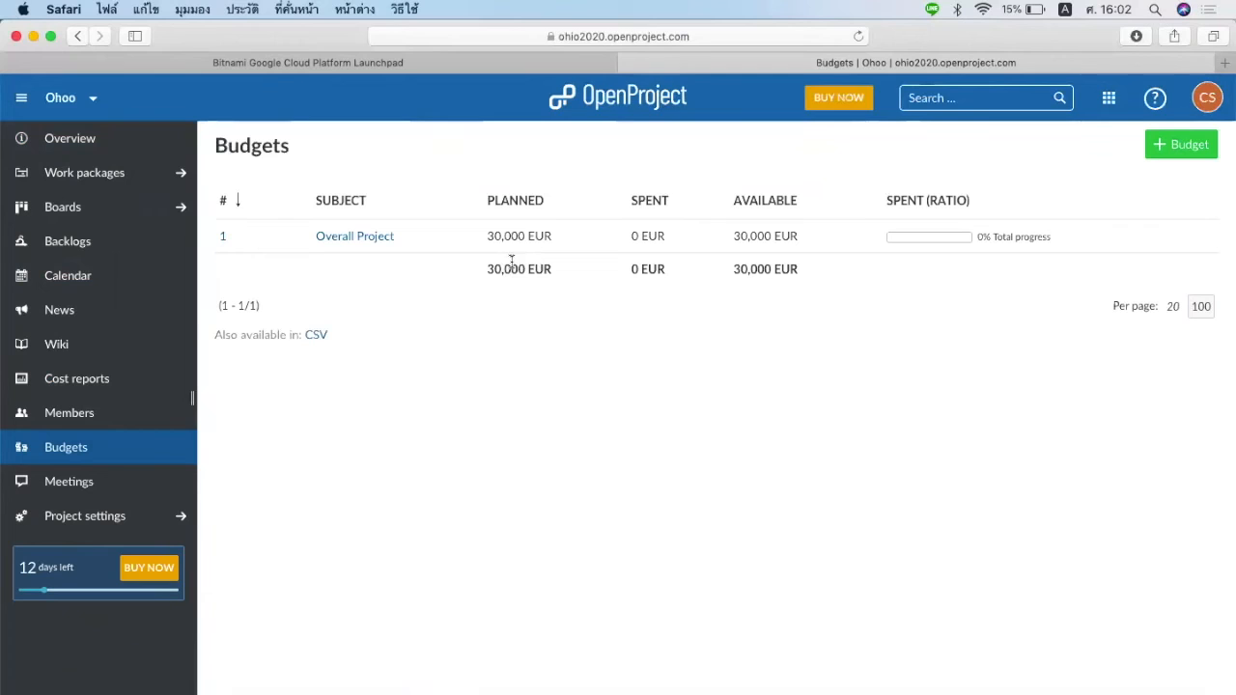
left_click(1191, 155)
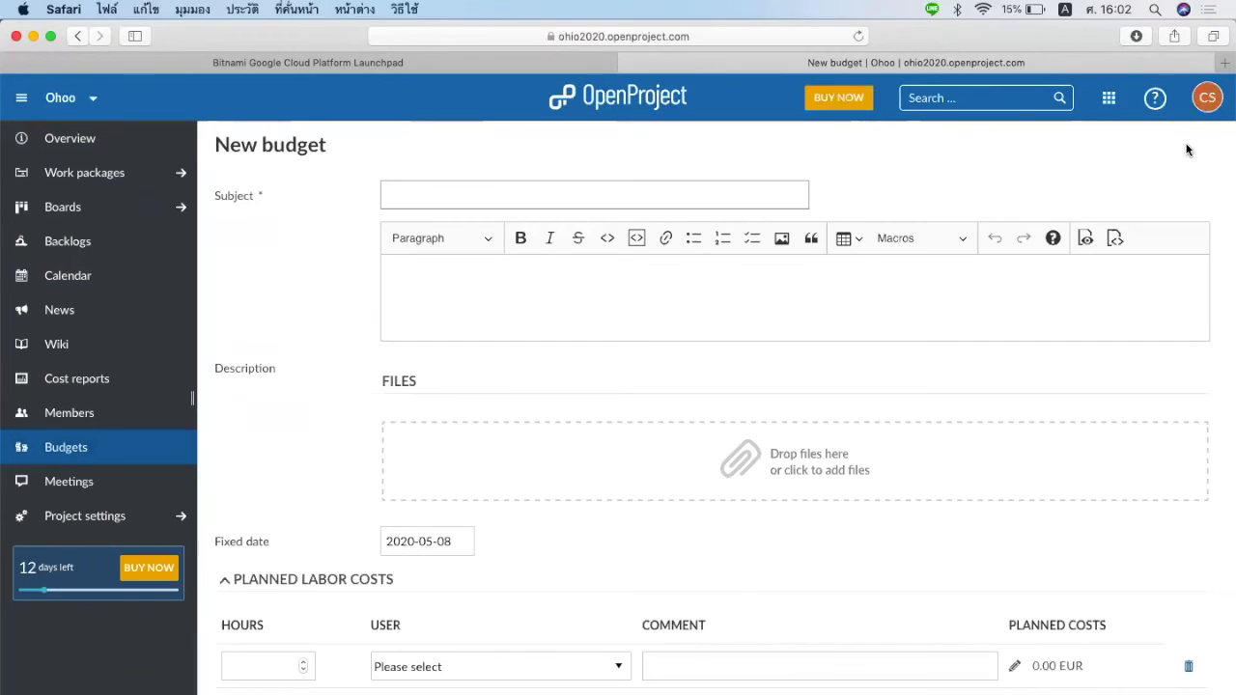
scroll(827, 384, "down", 2)
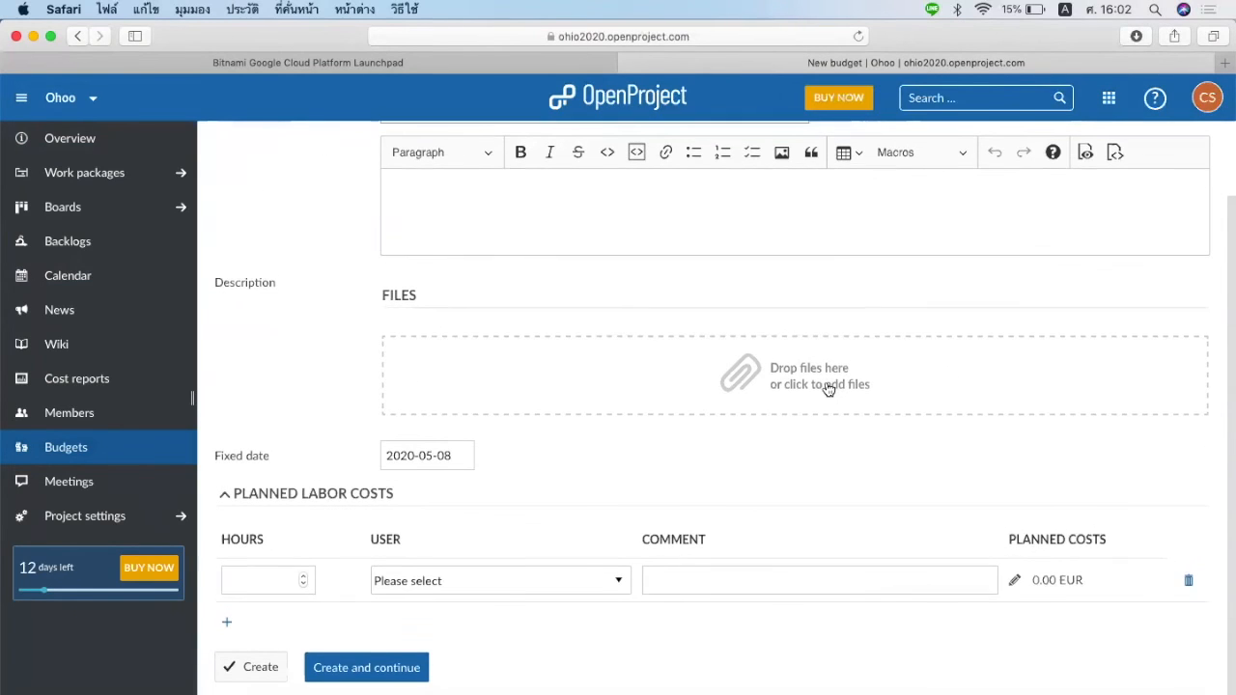
scroll(828, 389, "up", 2)
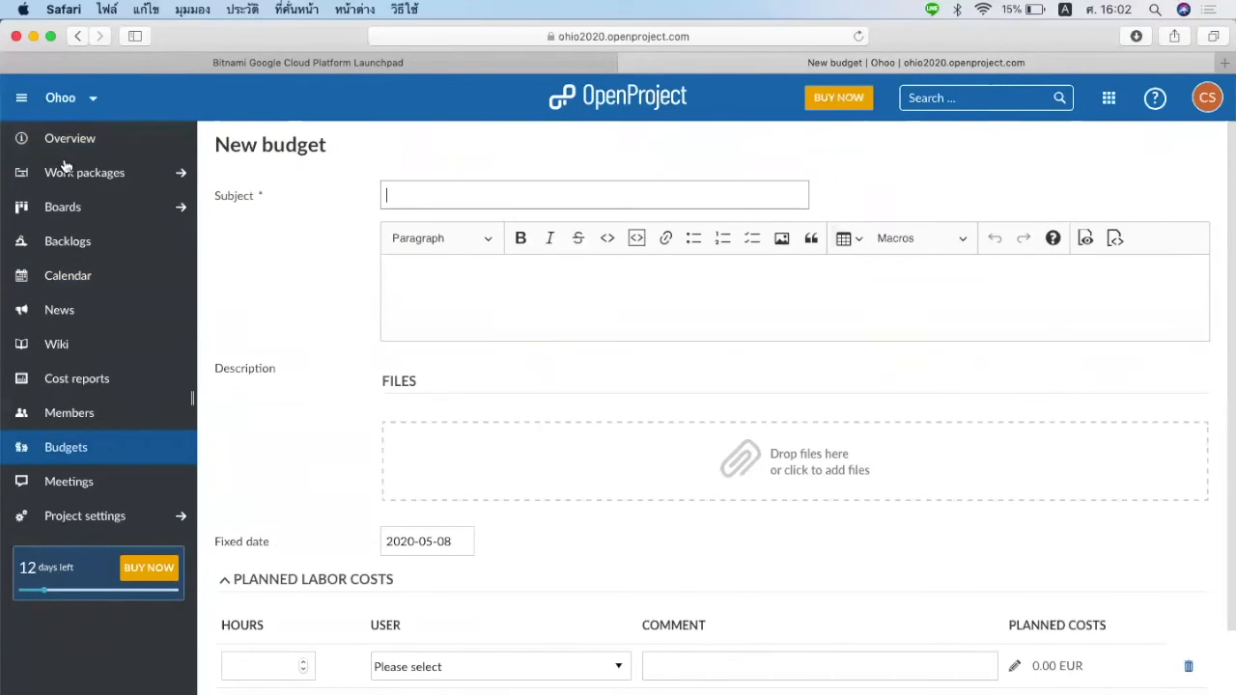
left_click(85, 462)
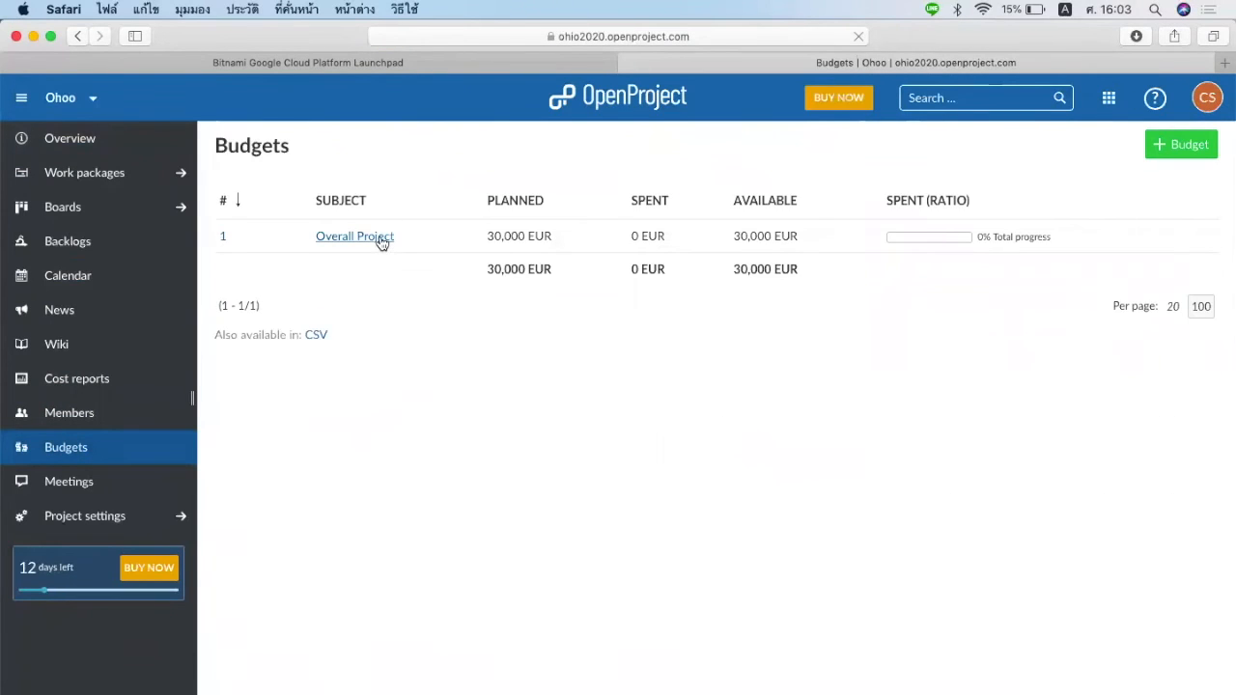
Open the Overall Project budget and examine its details and its planned and actual unit and labor costs.
left_click(382, 238)
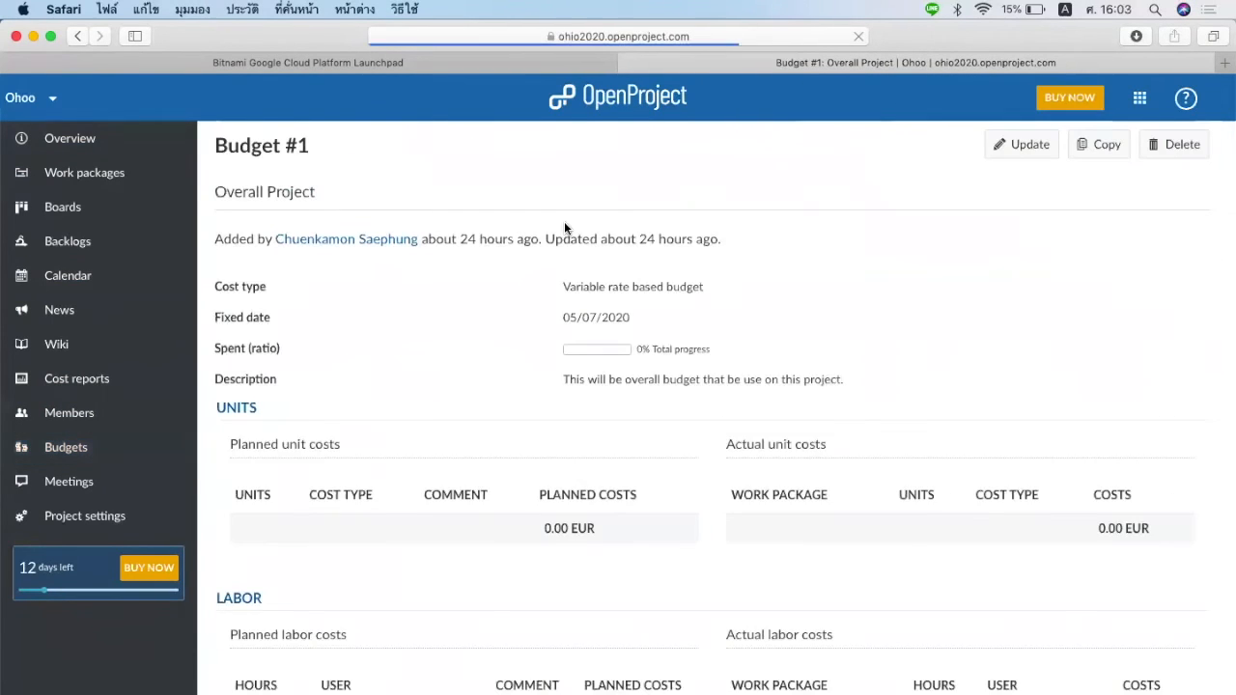
scroll(591, 430, "down", 4)
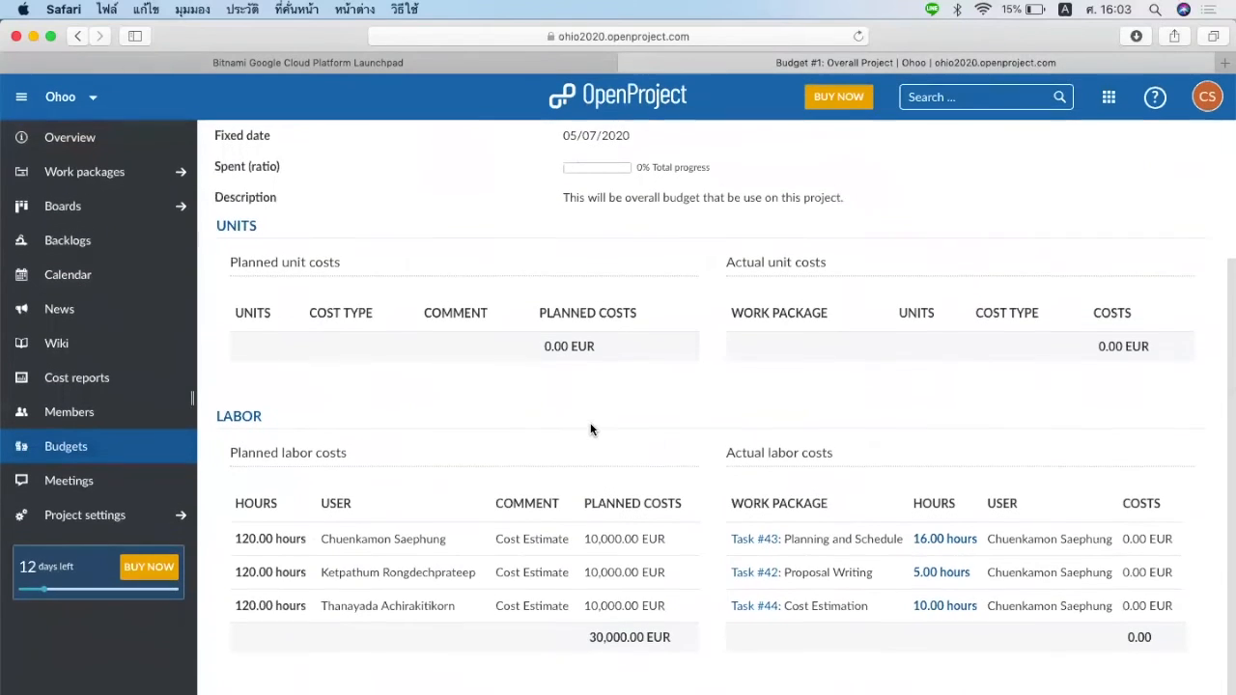
scroll(591, 430, "up", 4)
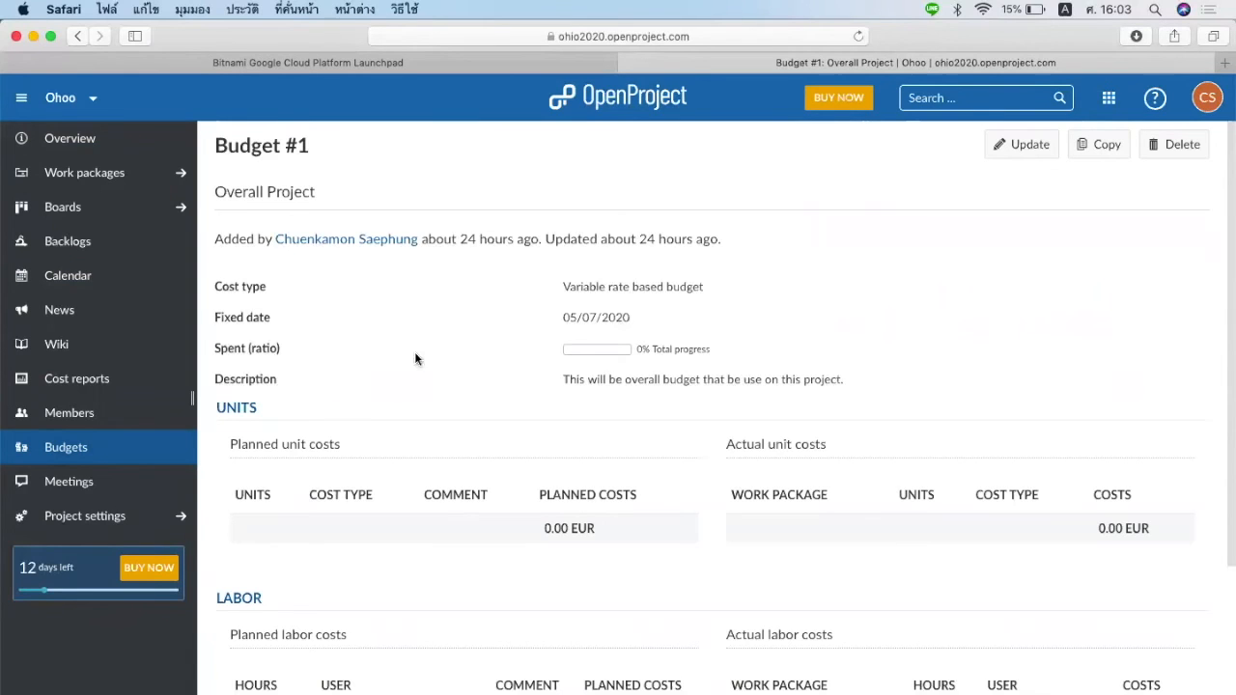
scroll(603, 379, "down", 2)
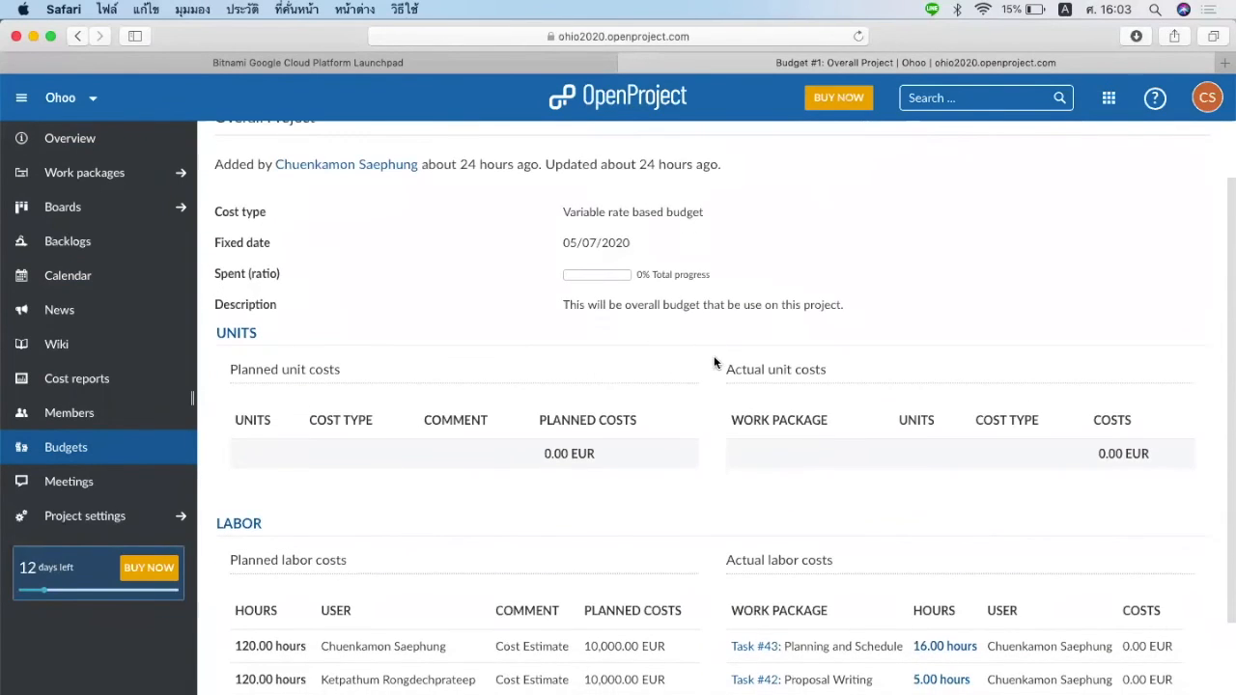
Finish viewing the budget's labor costs, and view the project's Meetings and the blank new meeting form, cancelling it without creating a meeting.
scroll(715, 363, "down", 3)
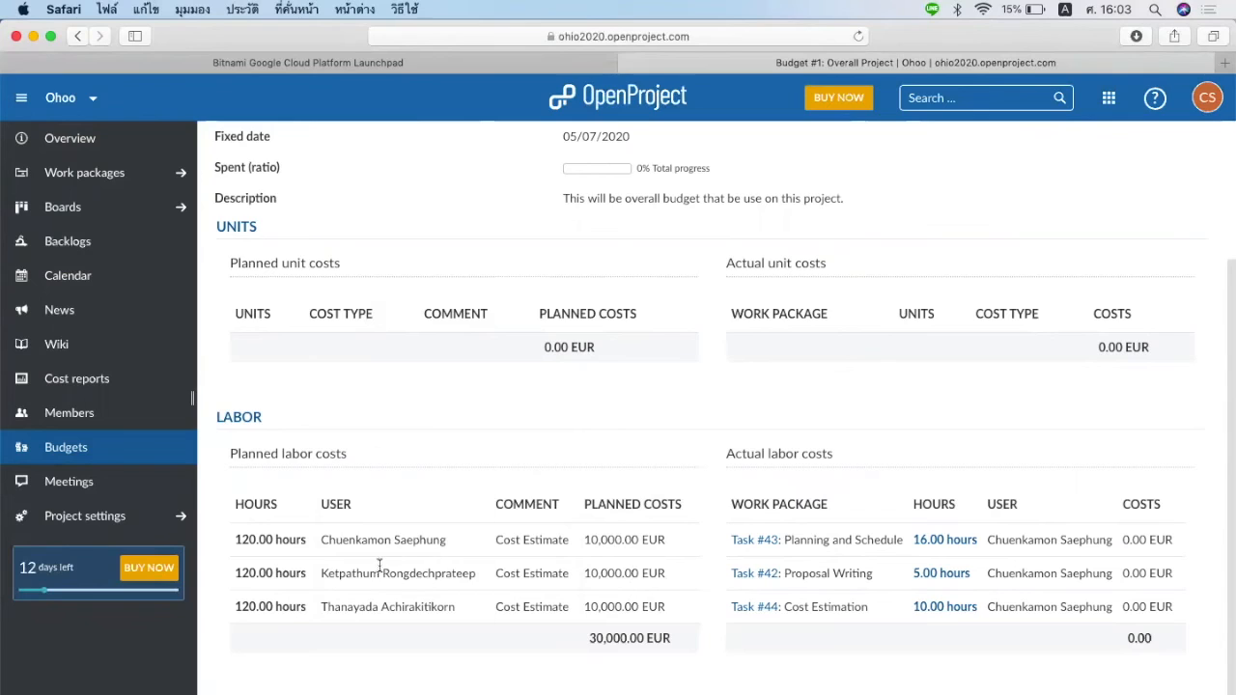
mouse_move(253, 681)
left_click(123, 493)
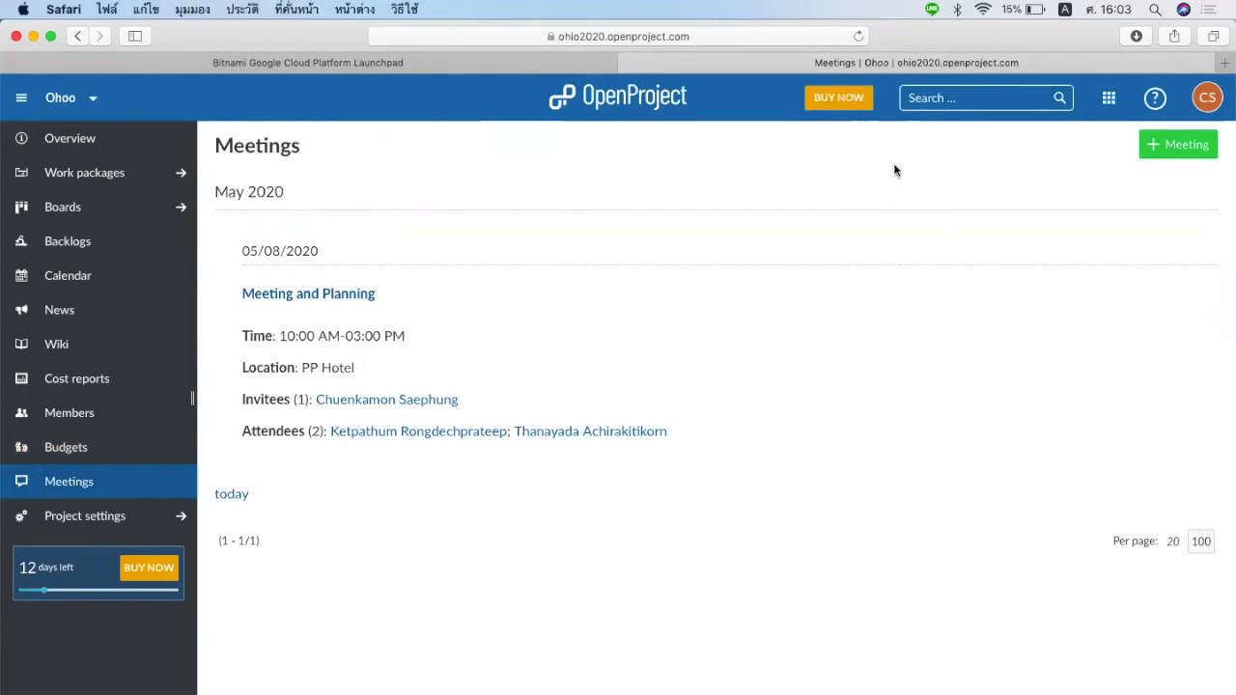
left_click(1196, 149)
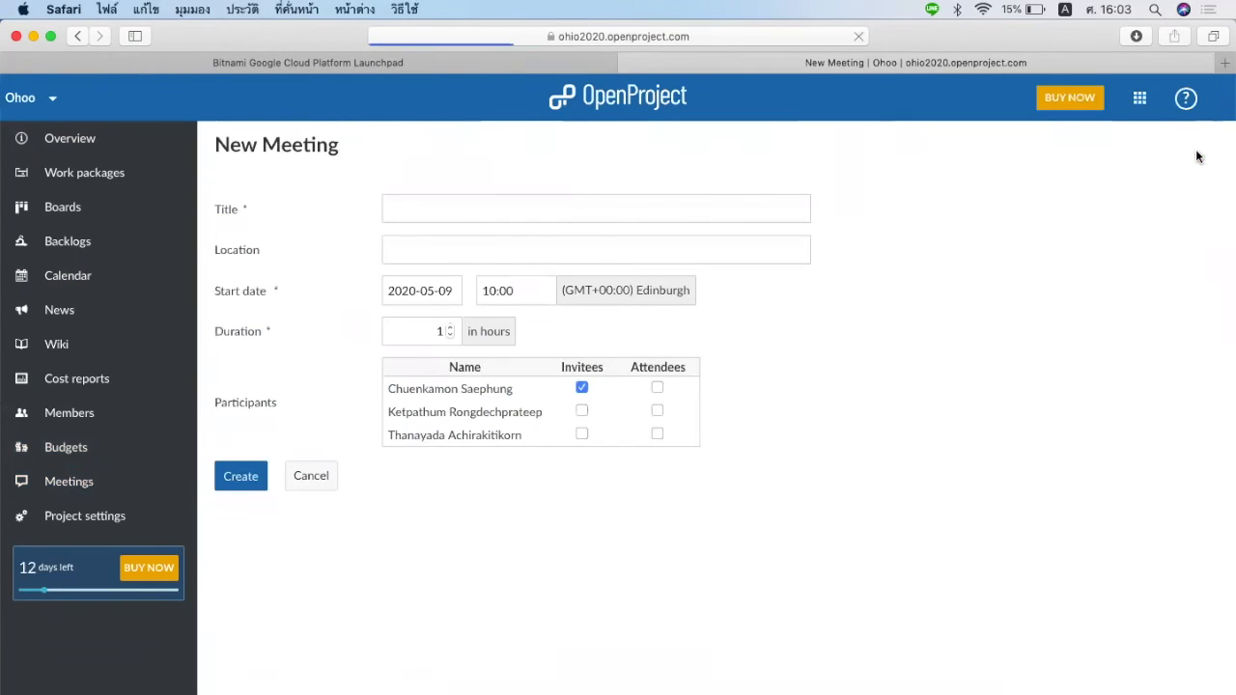
left_click(513, 211)
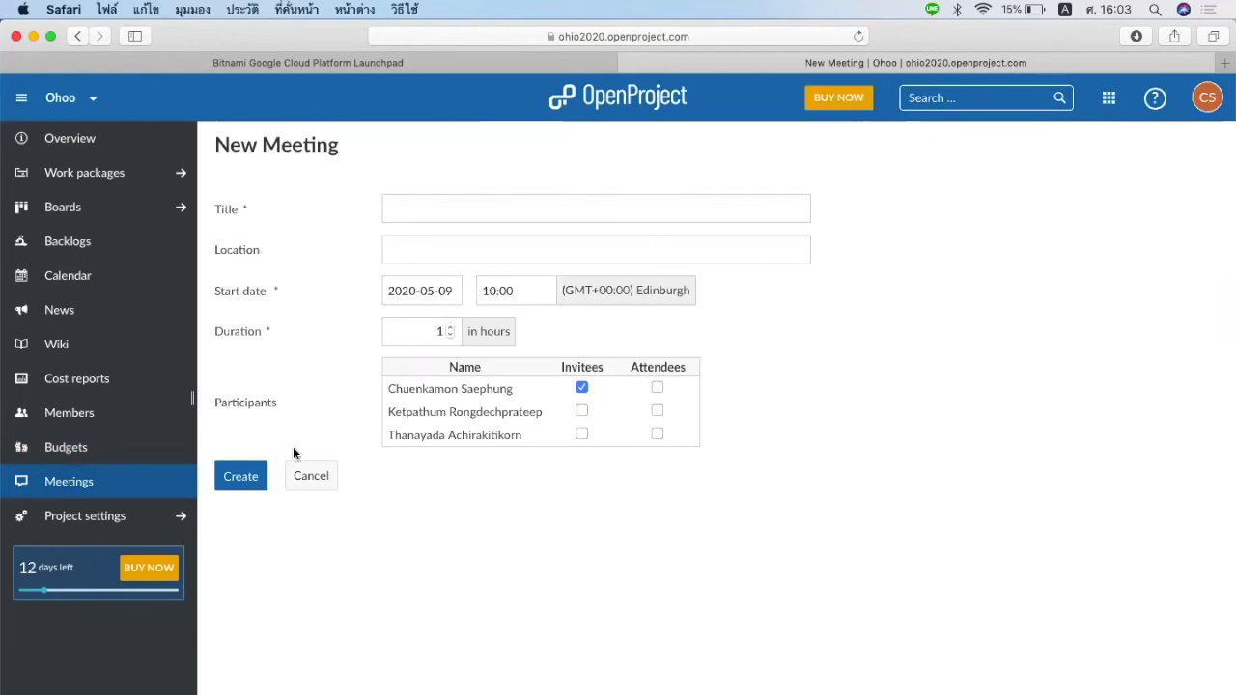
left_click(314, 478)
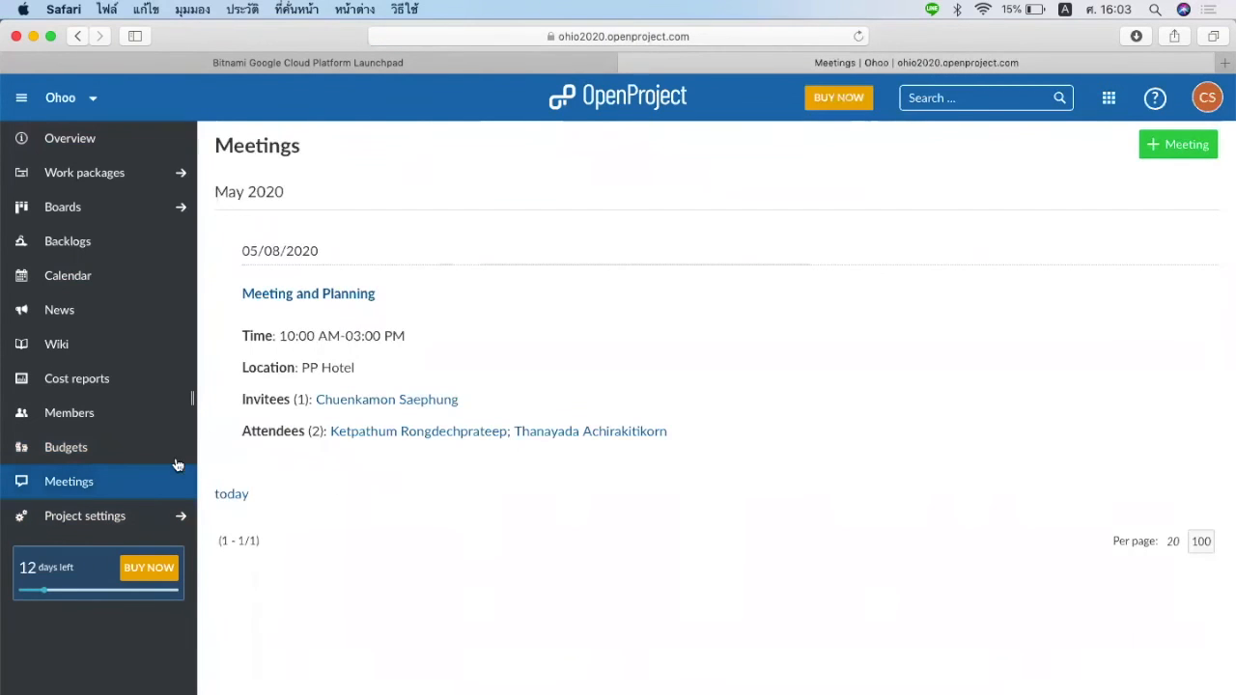
Open the Ohoo project settings and examine the Information page from the project name and description through the status description.
left_click(139, 518)
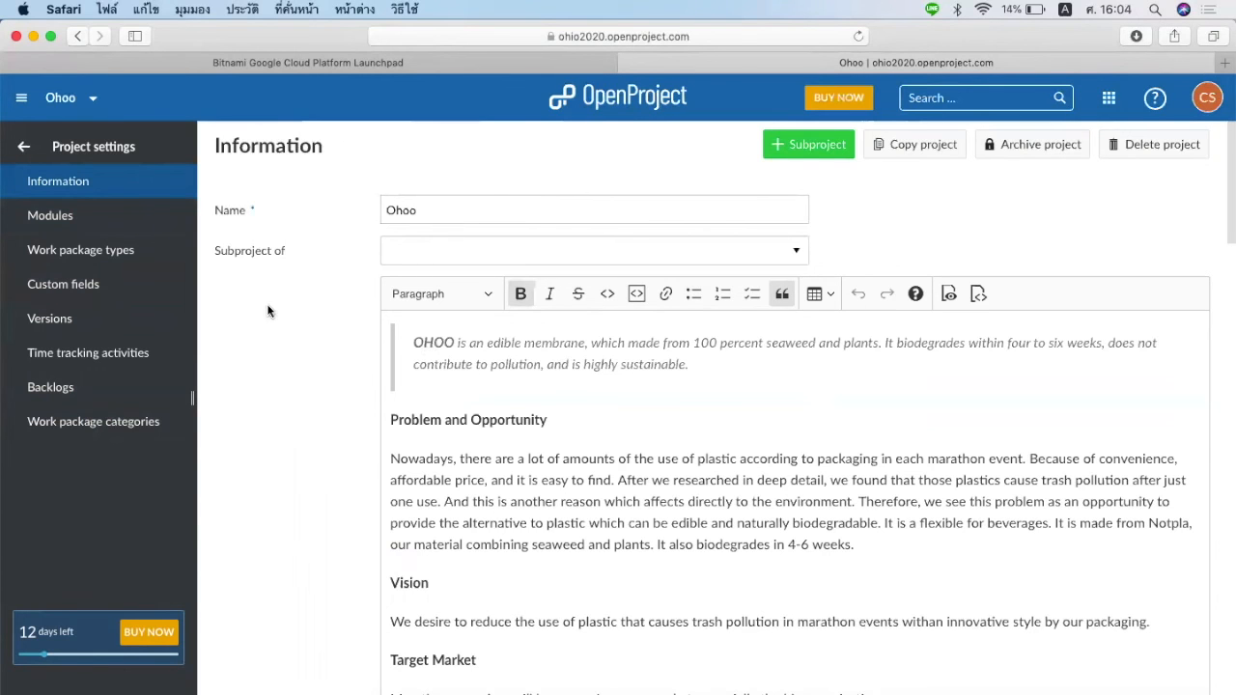
scroll(267, 310, "down", 4)
scroll(267, 310, "up", 3)
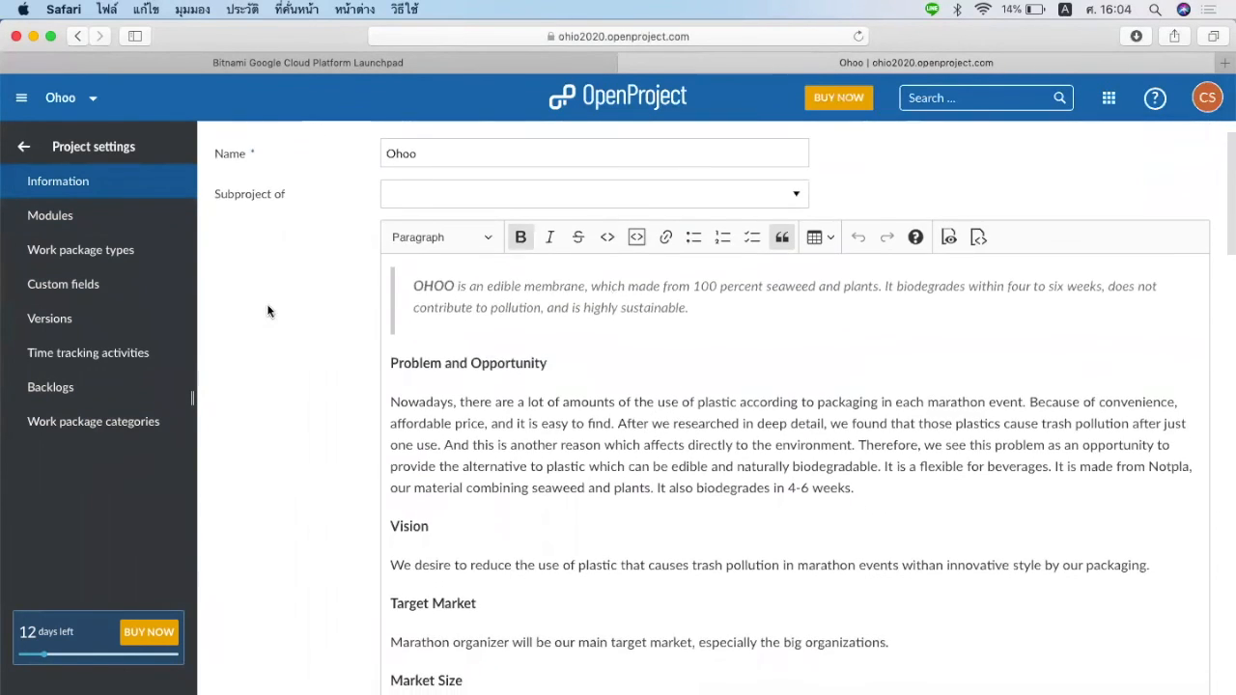
scroll(267, 310, "down", 1)
scroll(267, 310, "down", 5)
scroll(267, 310, "down", 15)
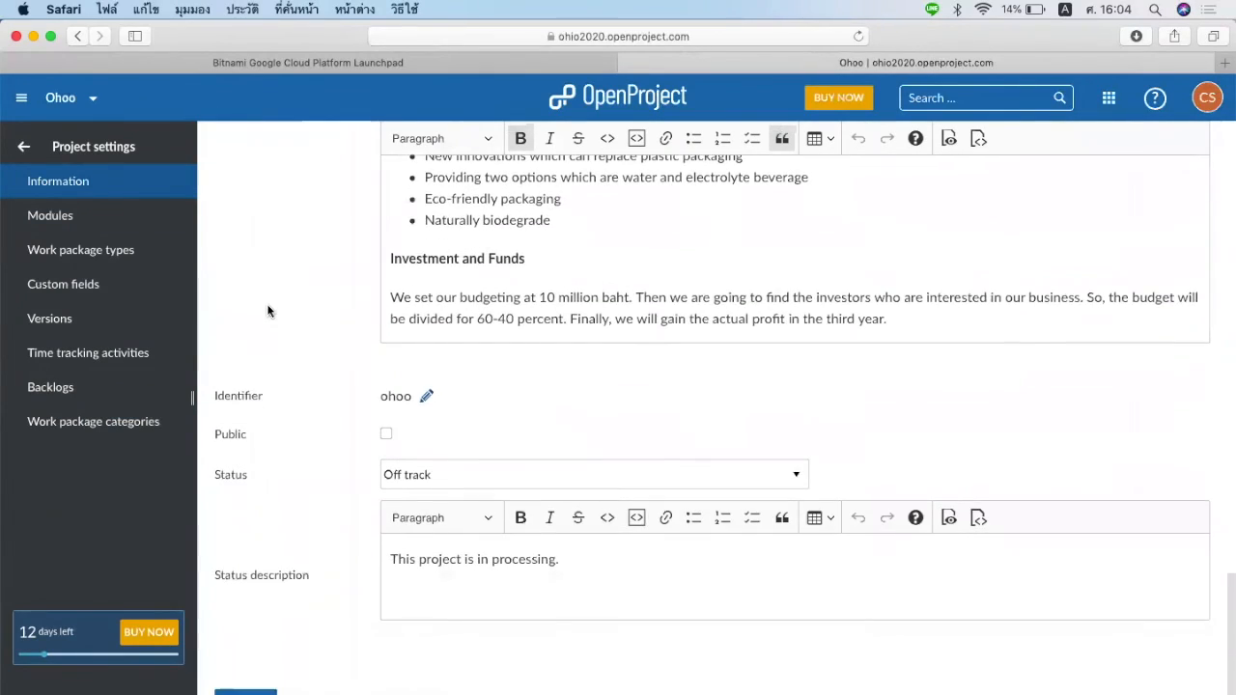
scroll(267, 310, "down", 2)
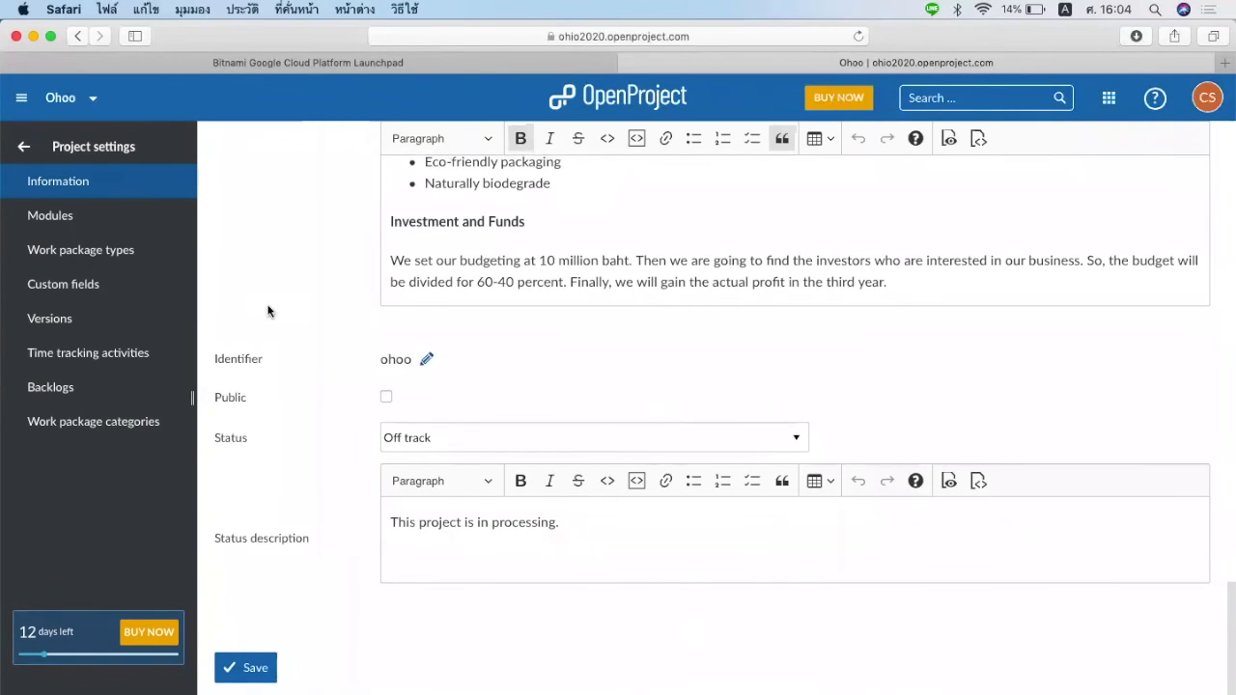
View the Modules, Work package types and Custom fields pages of the project settings.
left_click(136, 209)
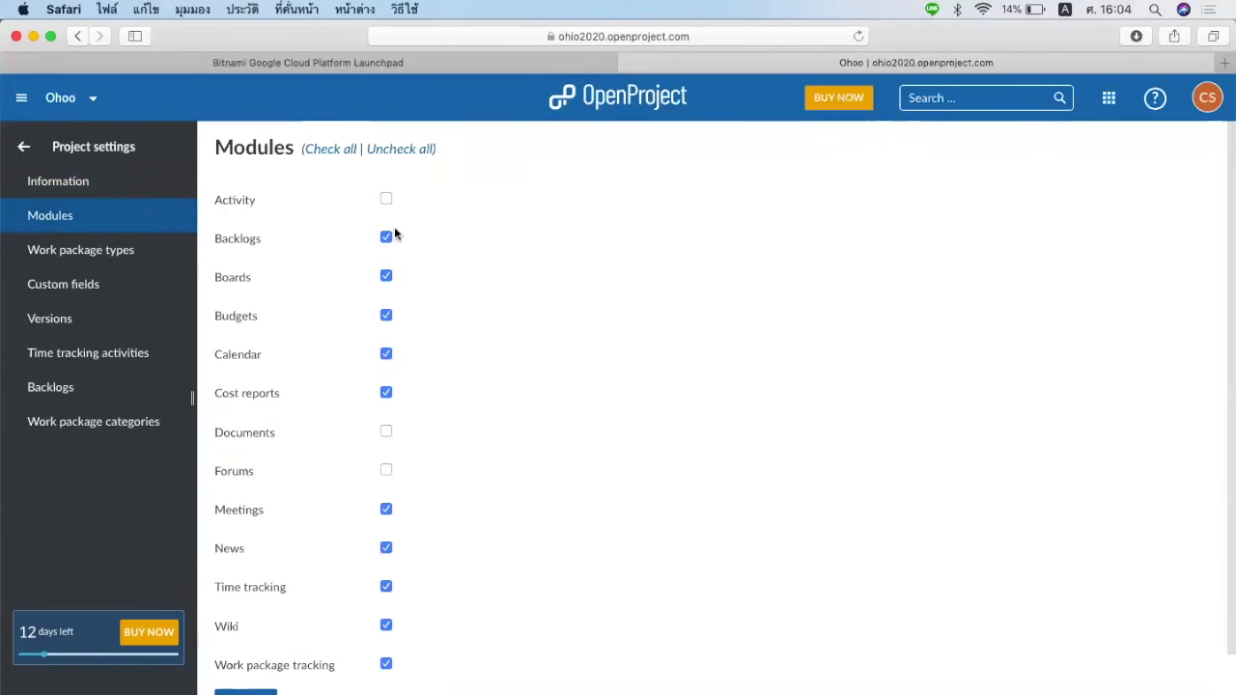
scroll(392, 491, "down", 2)
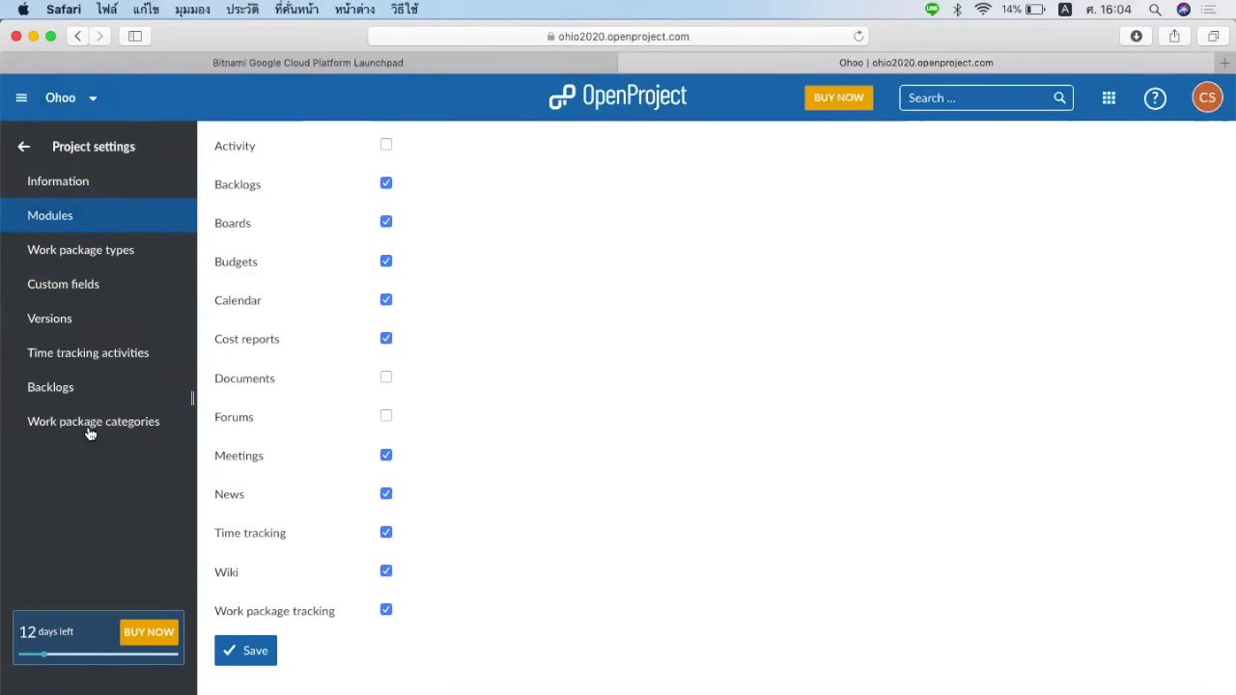
left_click(96, 259)
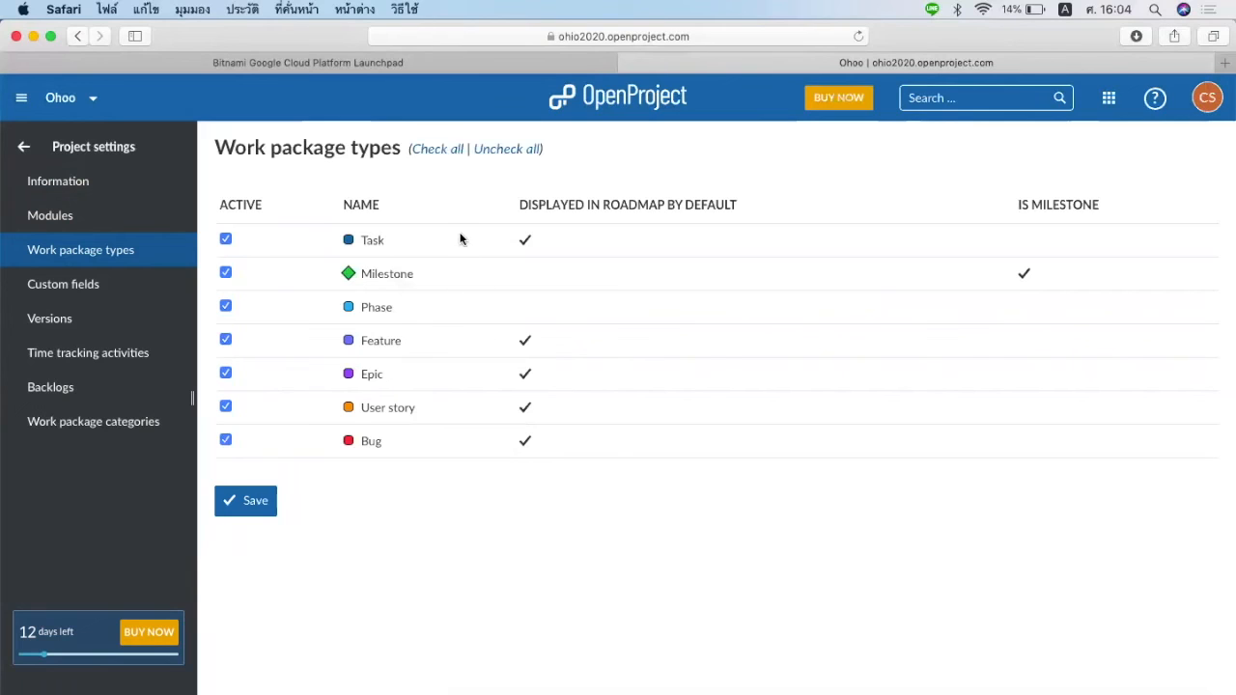
left_click(107, 297)
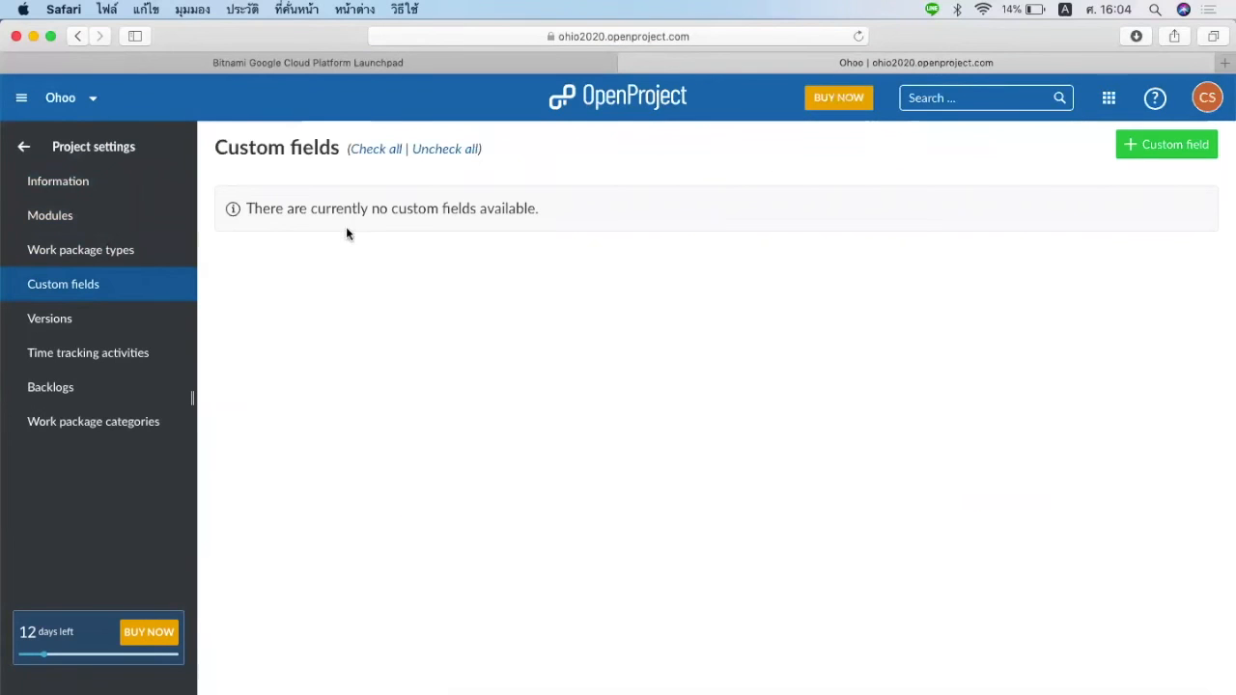
View the Versions, Time tracking activities, Backlogs and Work package categories pages of the project settings.
left_click(107, 326)
left_click(104, 351)
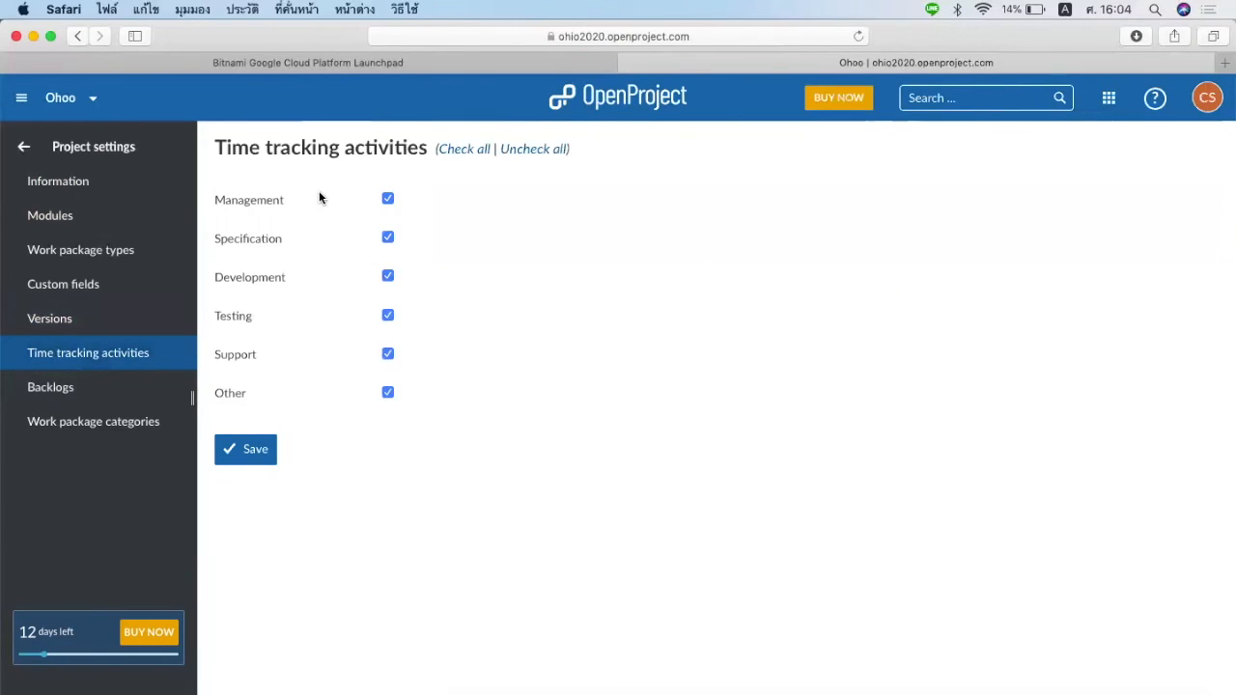
left_click(112, 396)
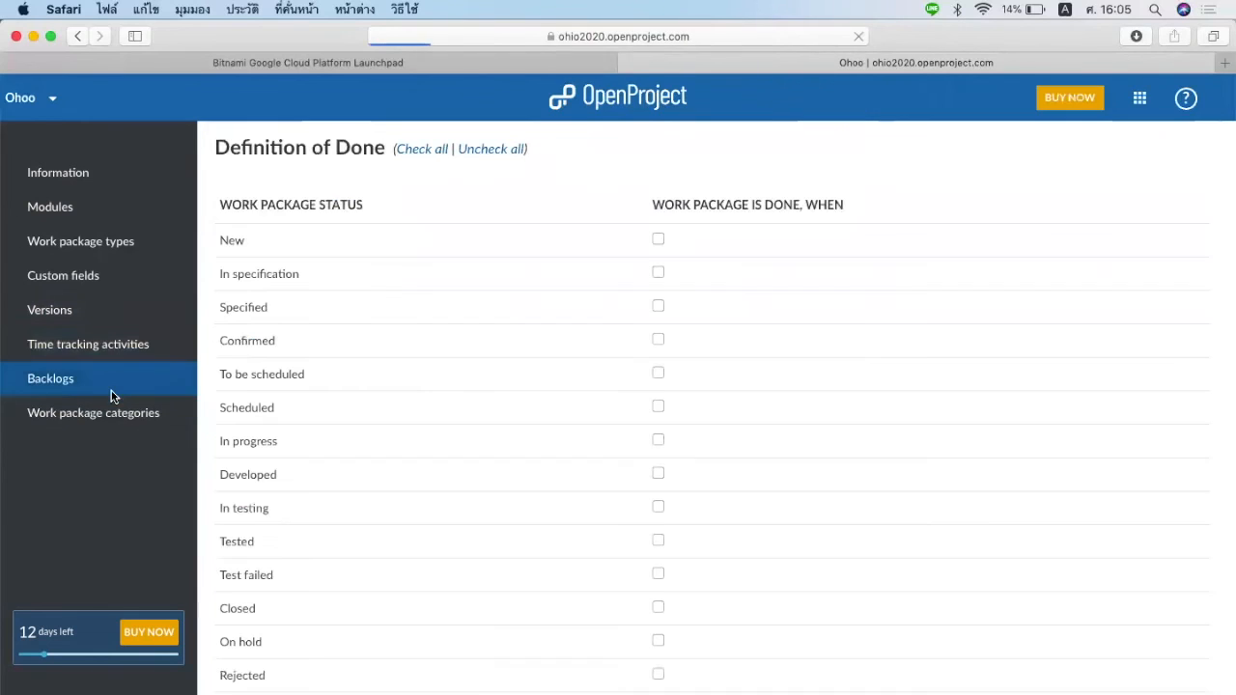
left_click(129, 441)
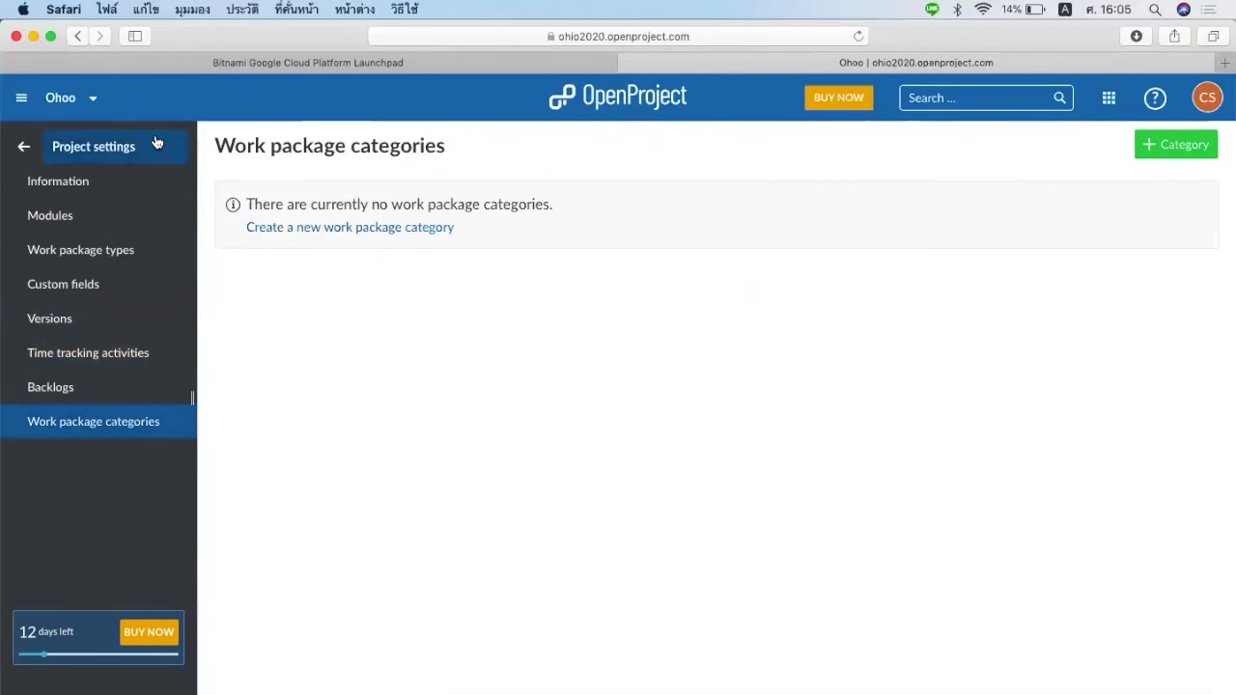
Go to the list of all projects and open the Ohoo project from it.
left_click(64, 97)
left_click(74, 141)
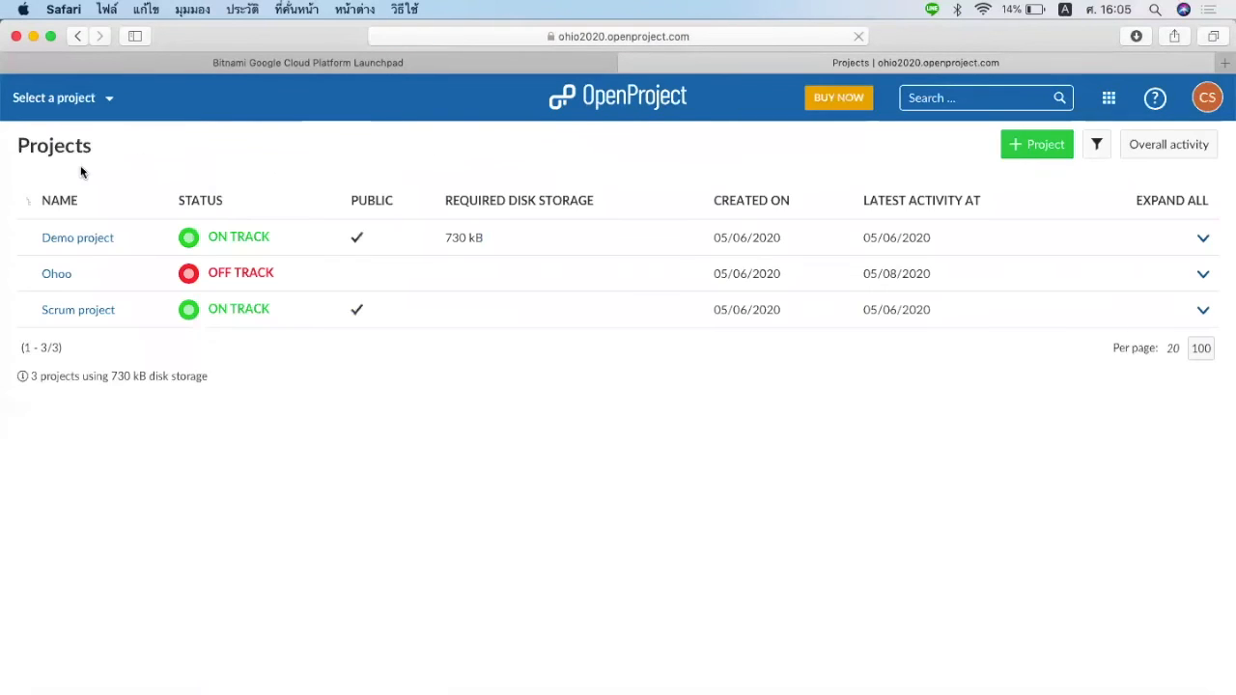
left_click(67, 276)
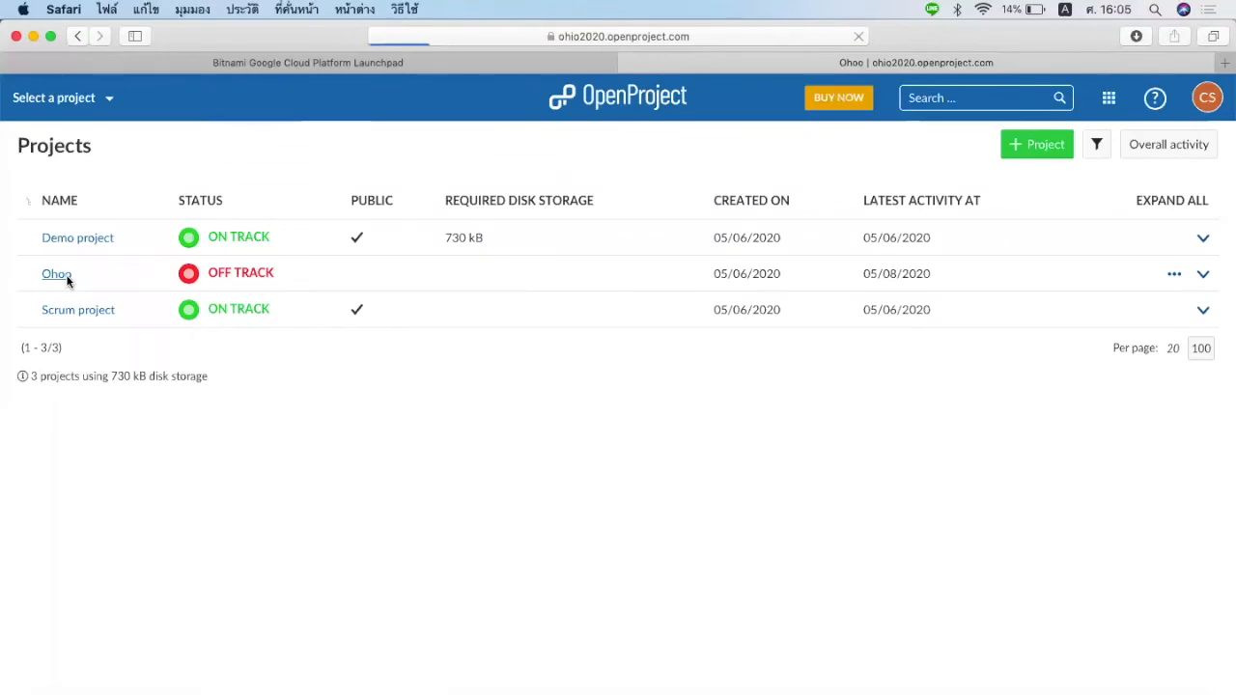